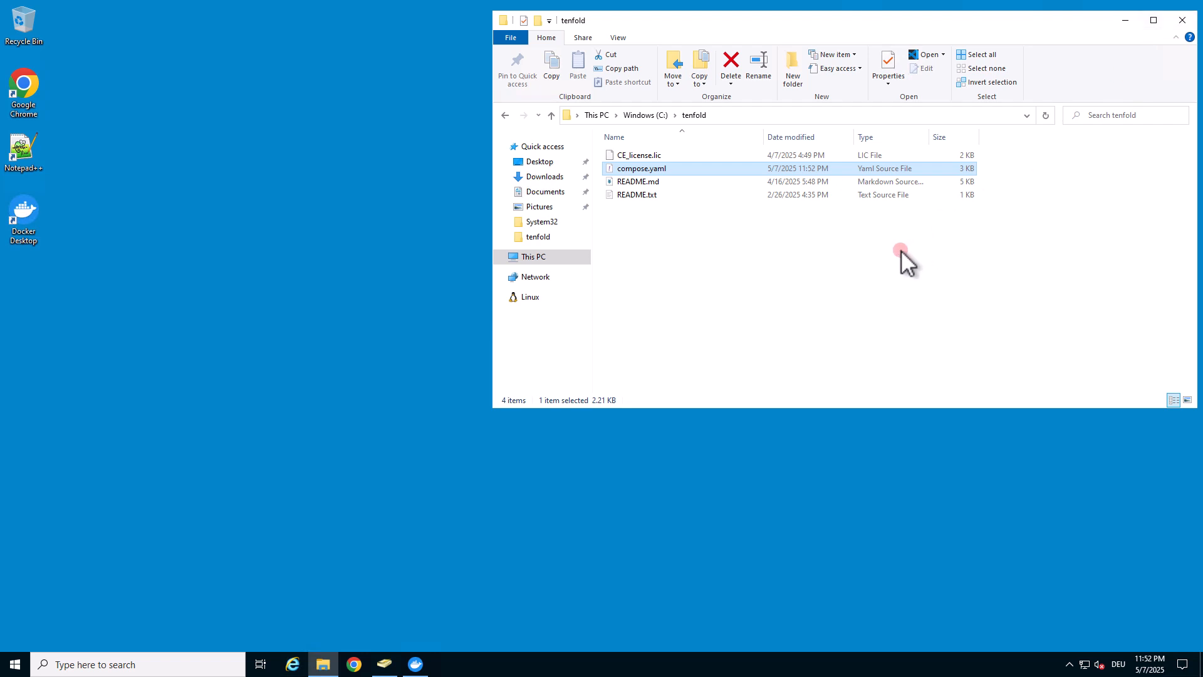
Open a PowerShell window in the tenfold folder, run docker compose up -d, and close the window.
left_click(901, 249)
right_click(886, 257)
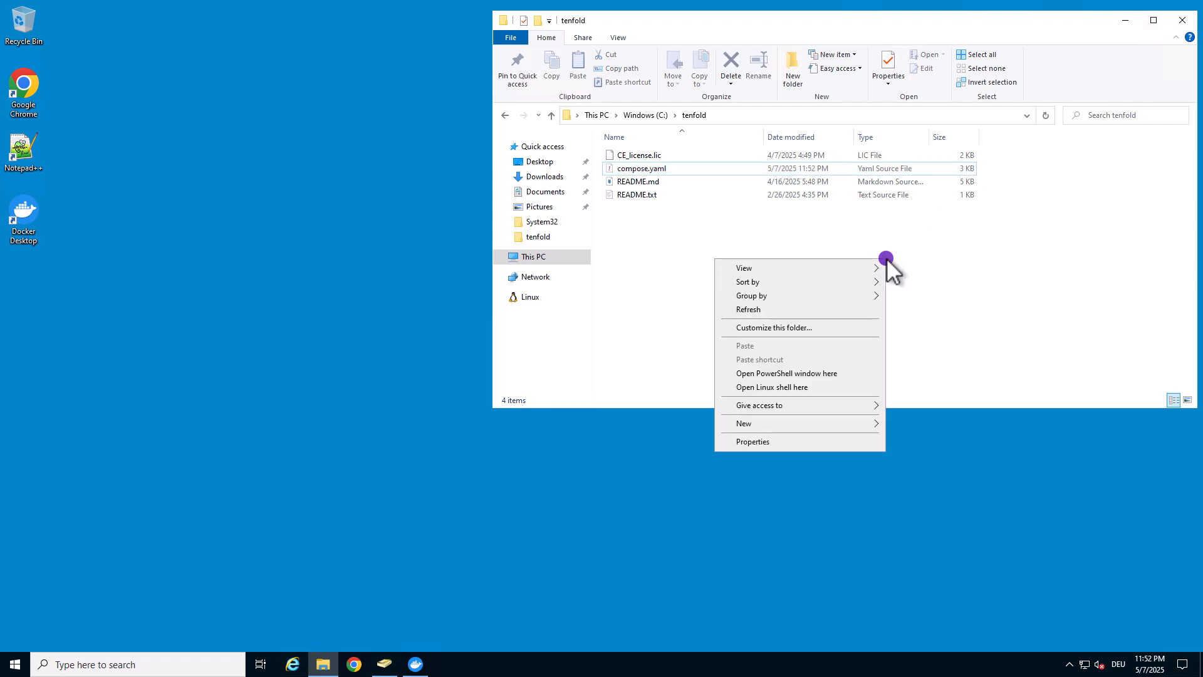
left_click(816, 375)
right_click(293, 228)
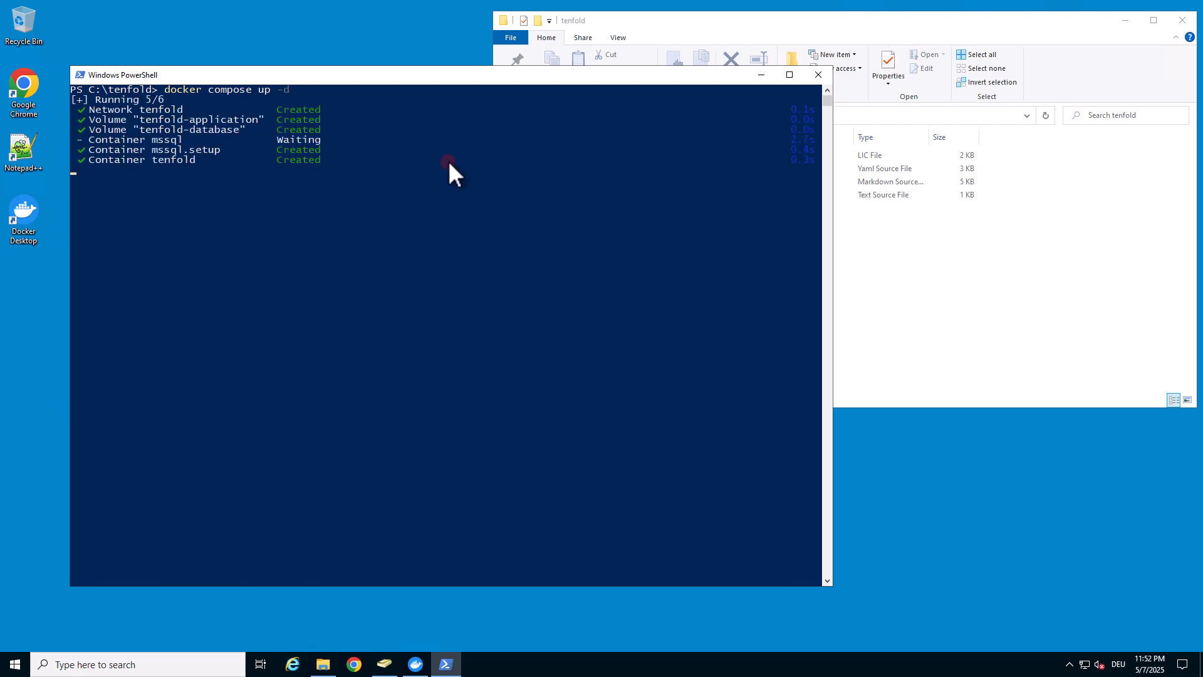
left_click(820, 72)
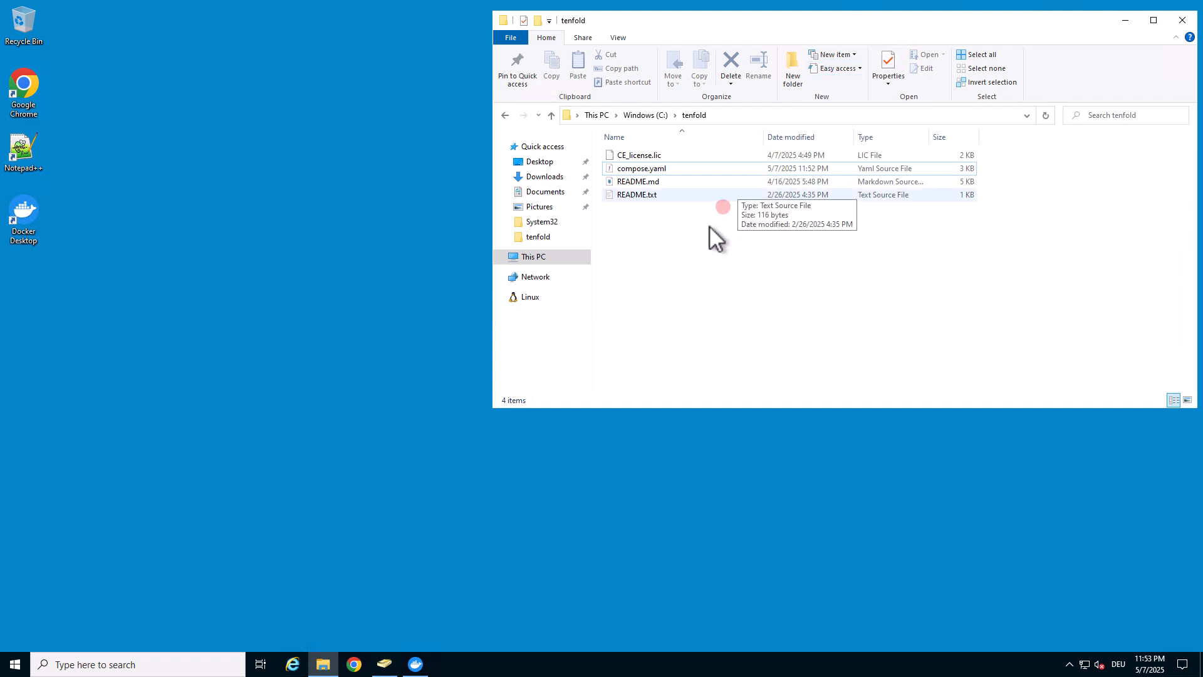
left_click(354, 664)
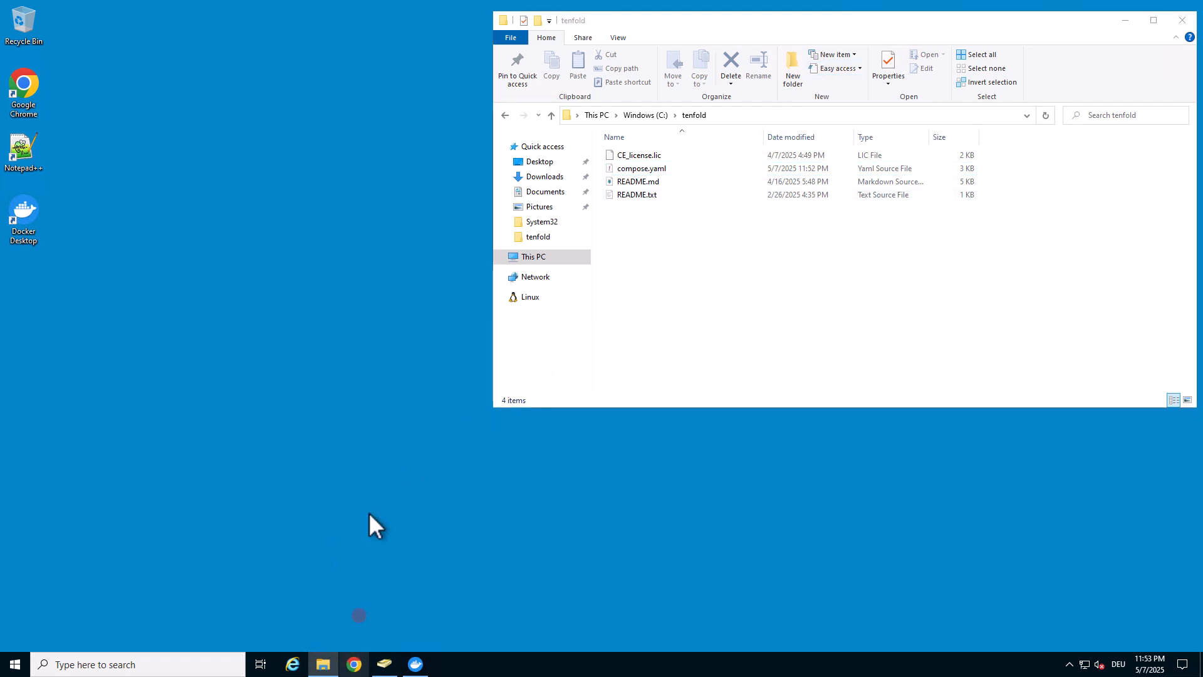
left_click(264, 43)
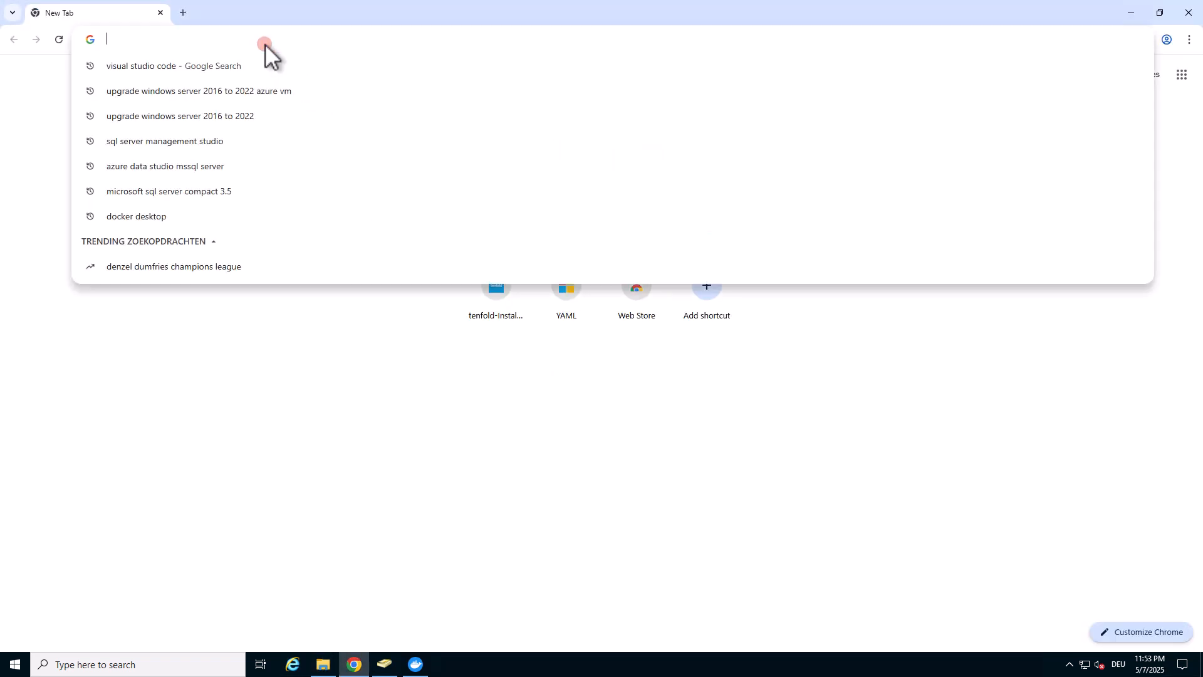
type("https://localhost")
left_click(232, 66)
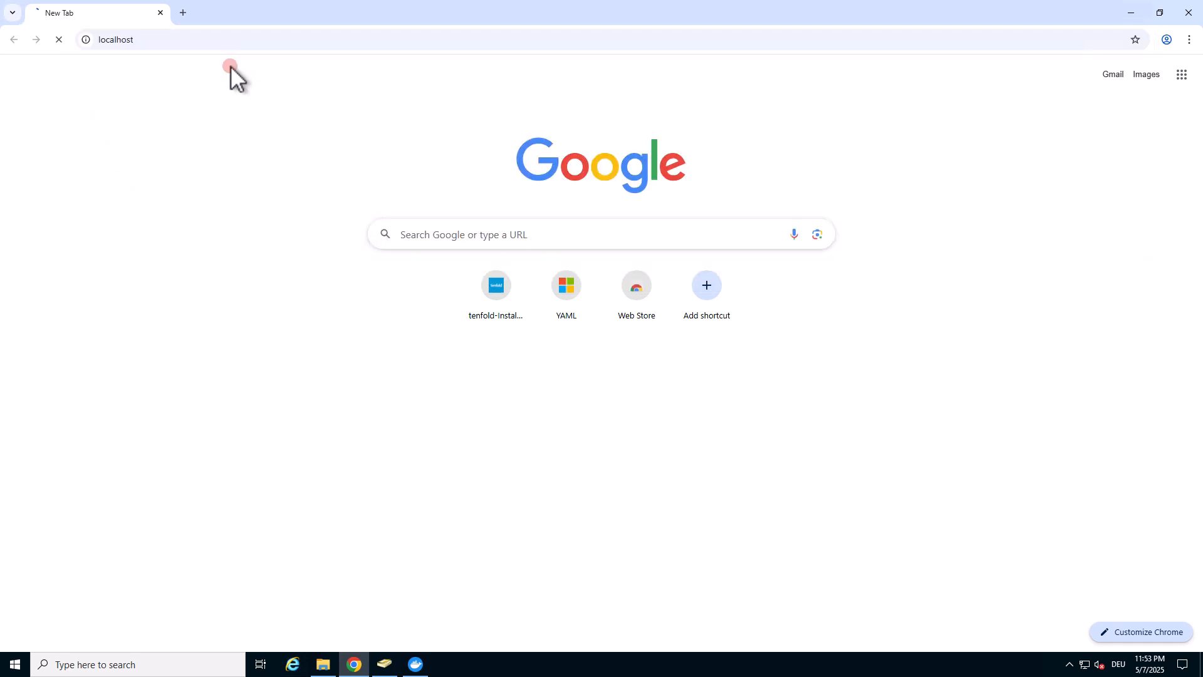
left_click(428, 390)
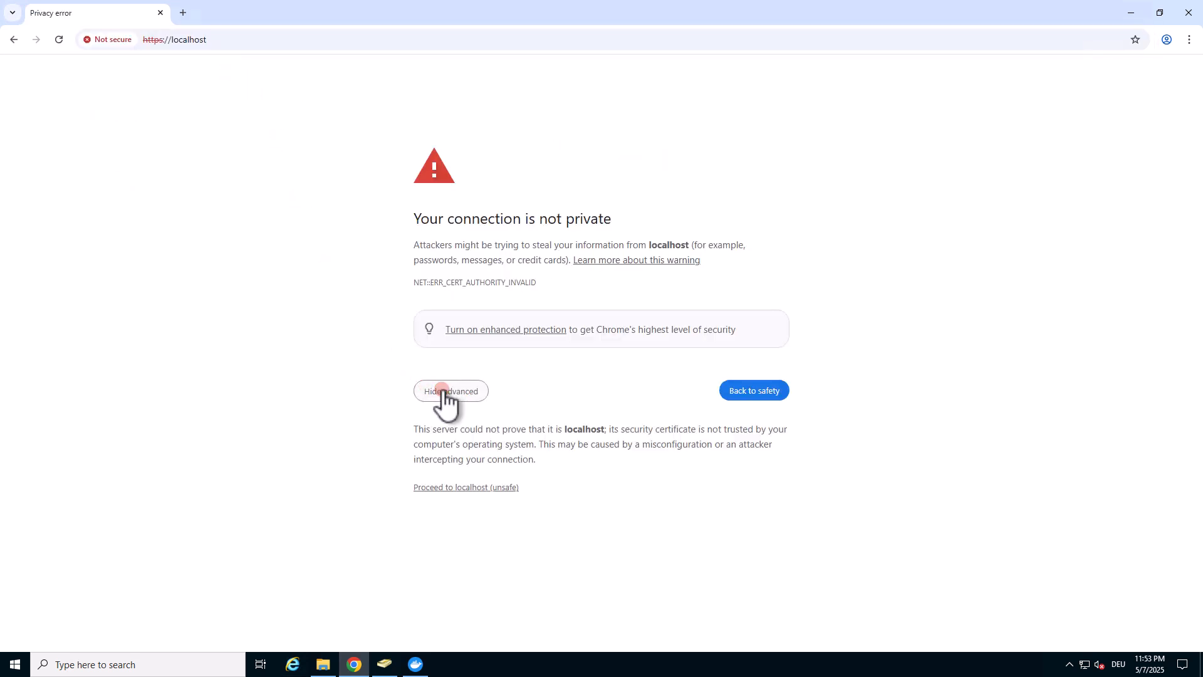
left_click(442, 486)
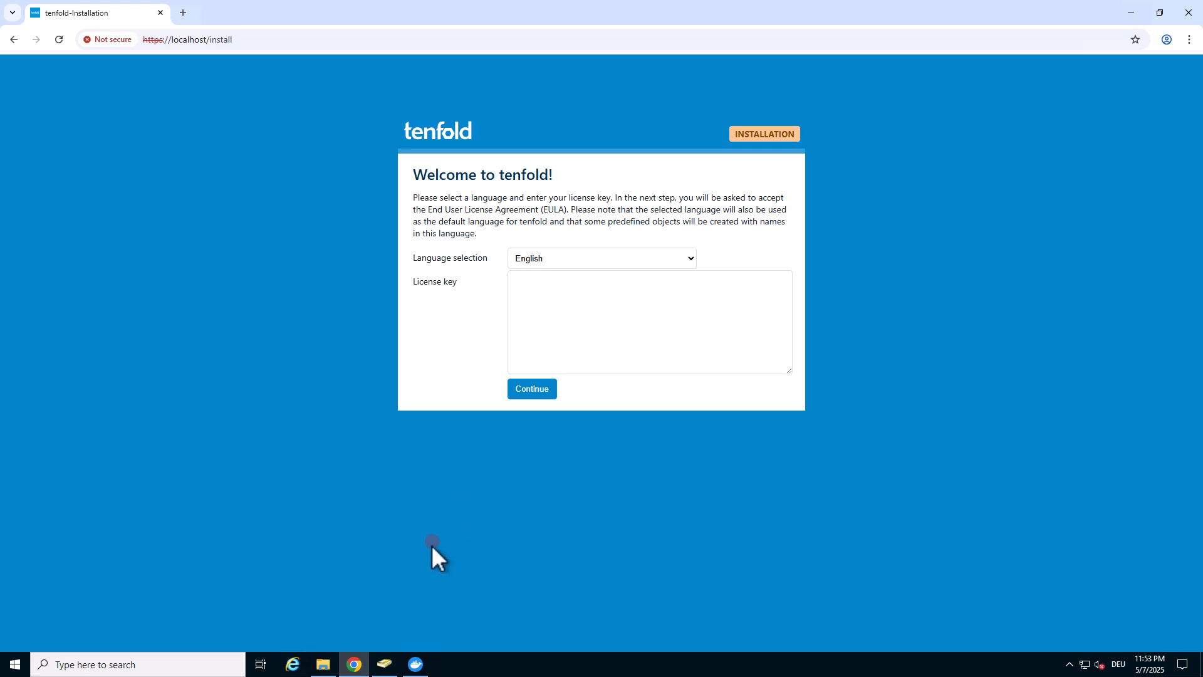
Open CE_license.lic from the tenfold folder in Notepad++ and copy the license key text between the PGP message header and footer.
left_click(323, 665)
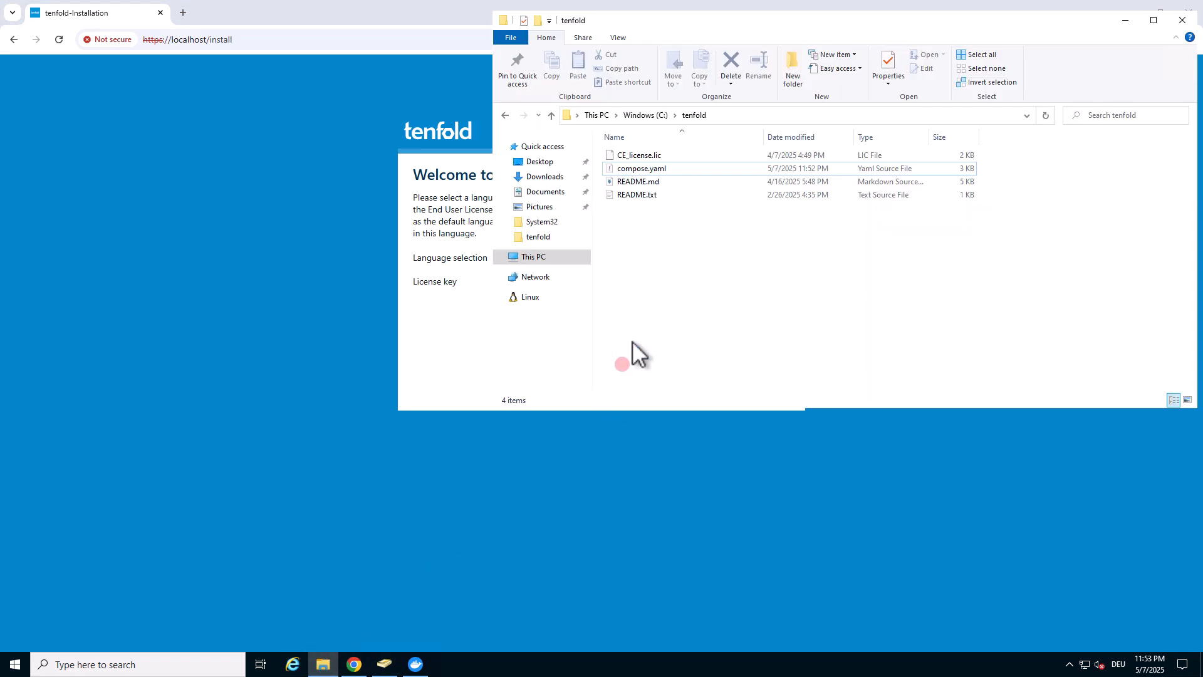
left_click(646, 157)
right_click(645, 156)
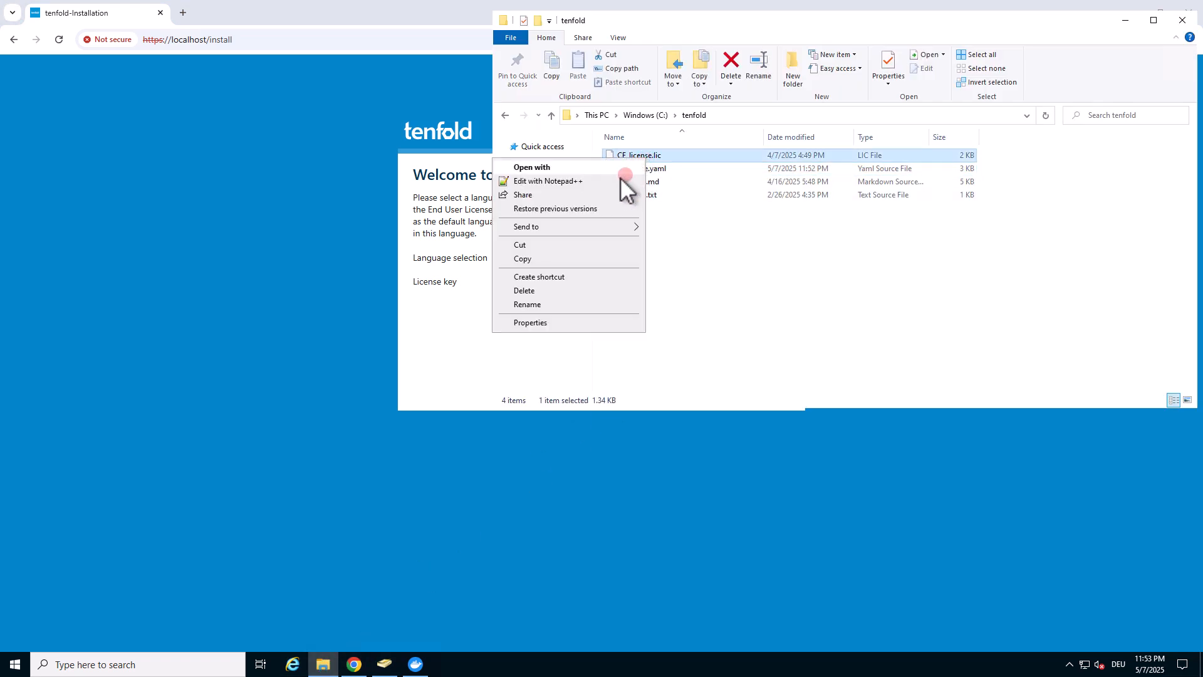
left_click(612, 180)
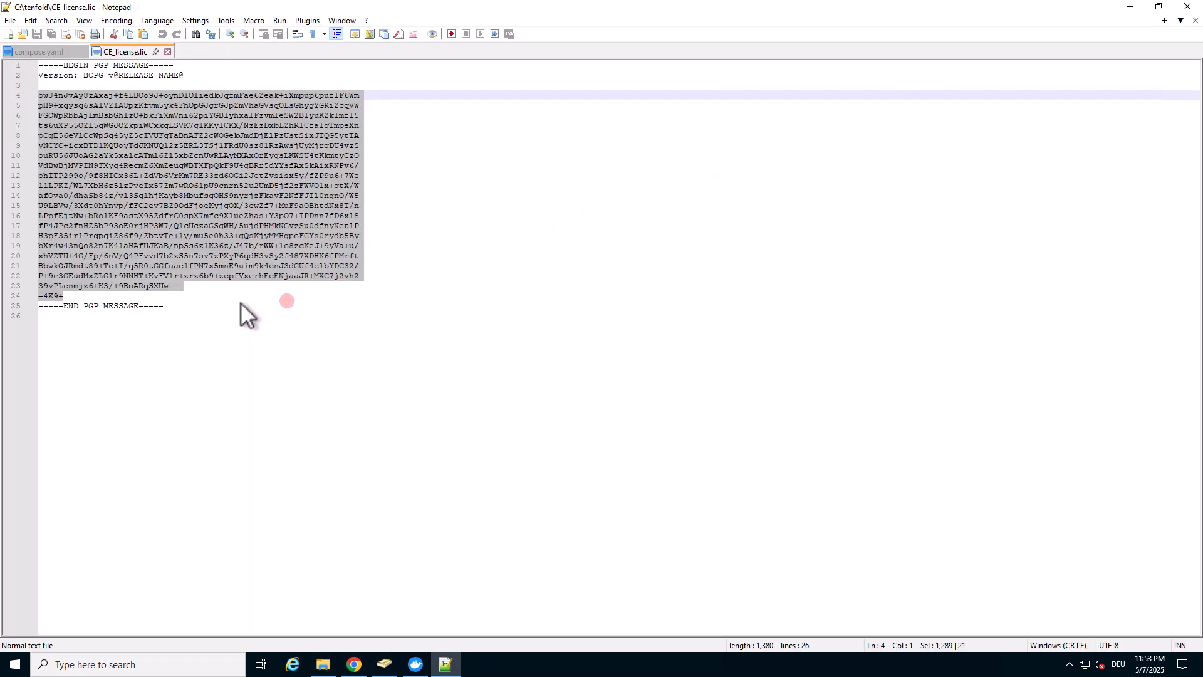
left_click_drag(118, 292, 39, 97)
Back in Chrome, paste the license key into the installation form, submit it, and accept the EULA to start the installation.
left_click(354, 665)
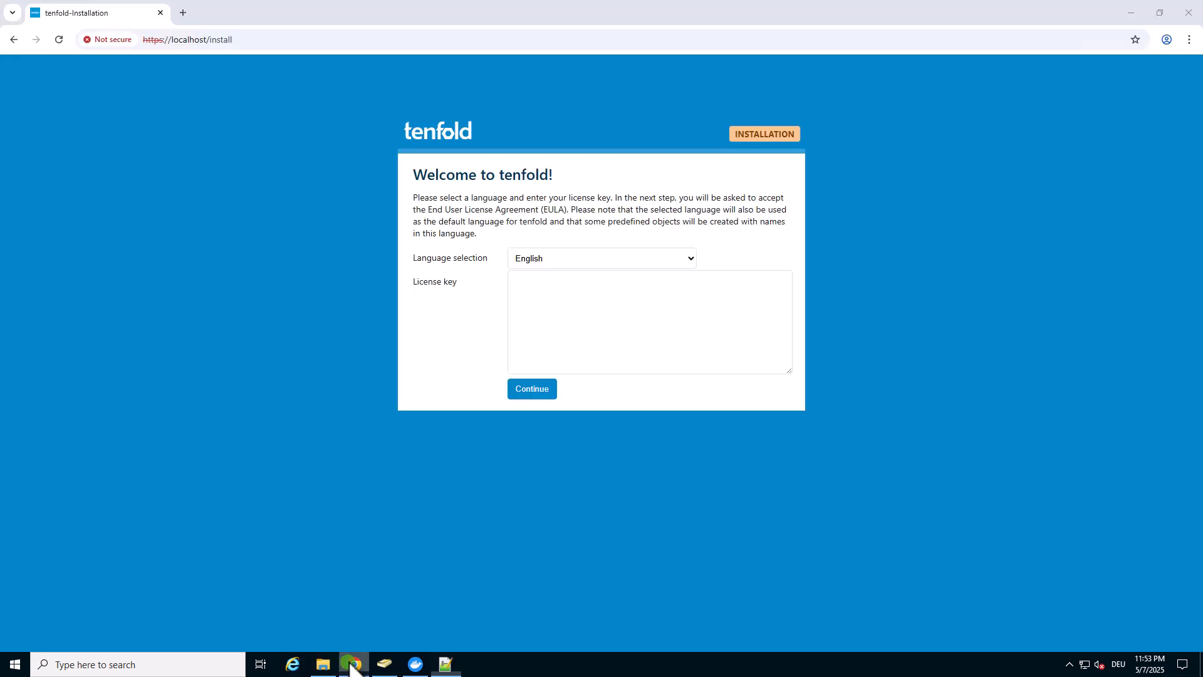
left_click(572, 276)
key("ctrl+v")
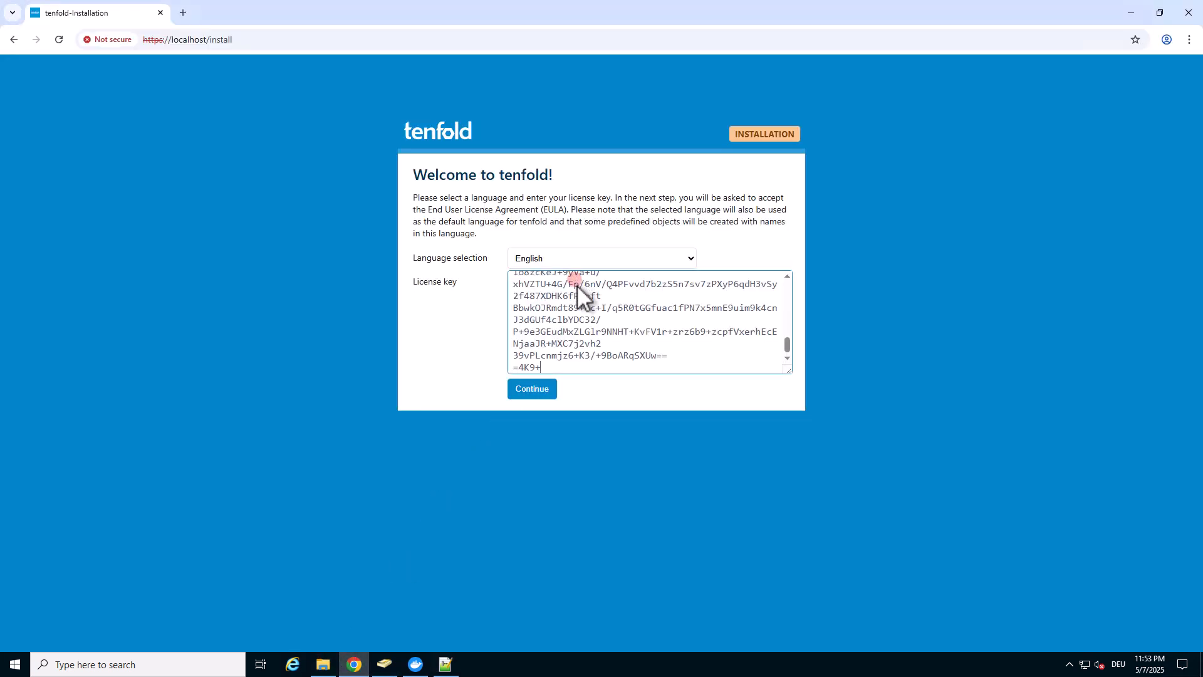
left_click(540, 392)
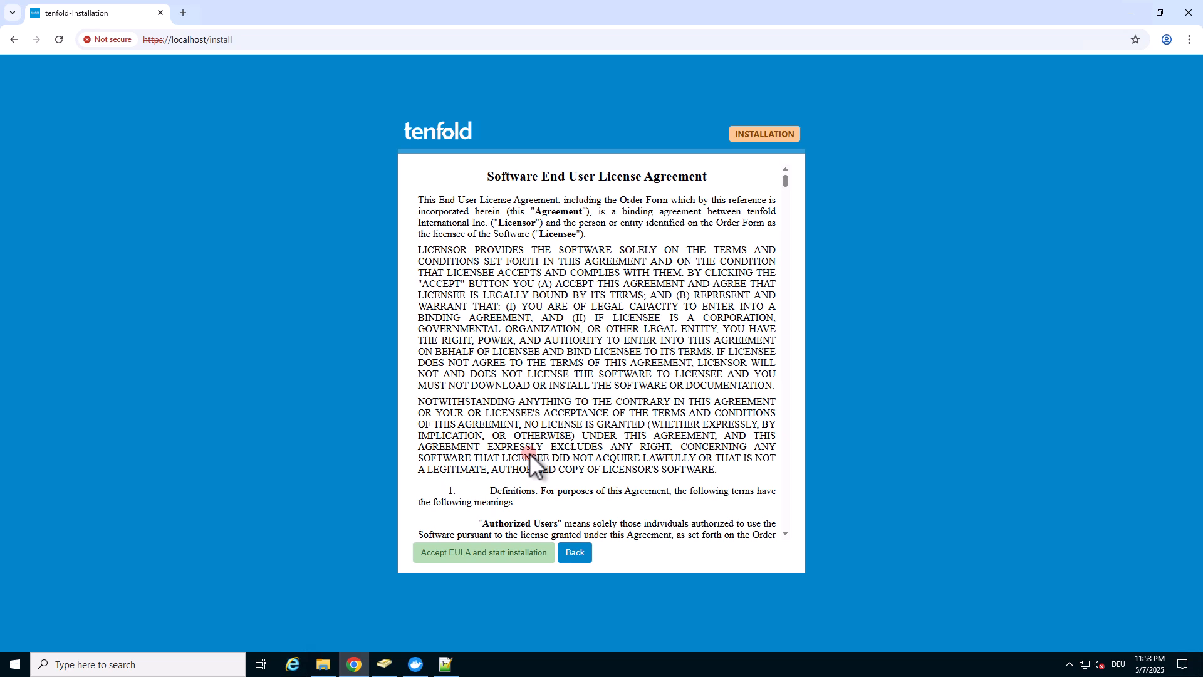
left_click(487, 553)
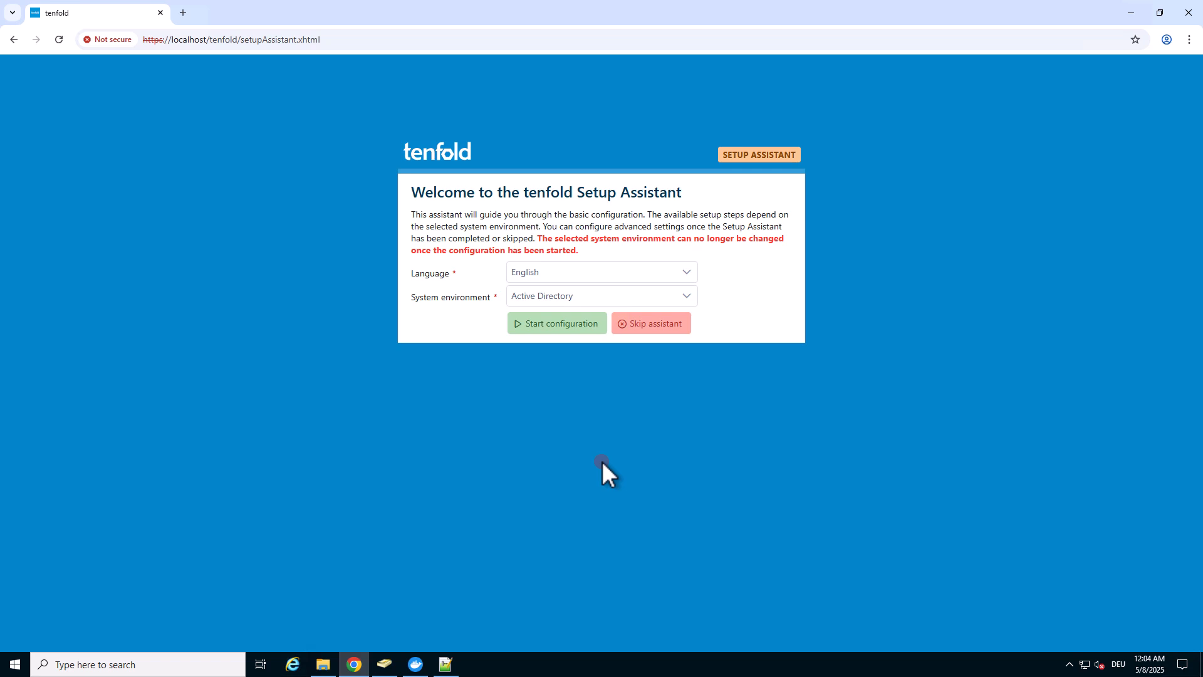
Check the language and system environment options, keep English and Active Directory, and start the configuration.
left_click(635, 276)
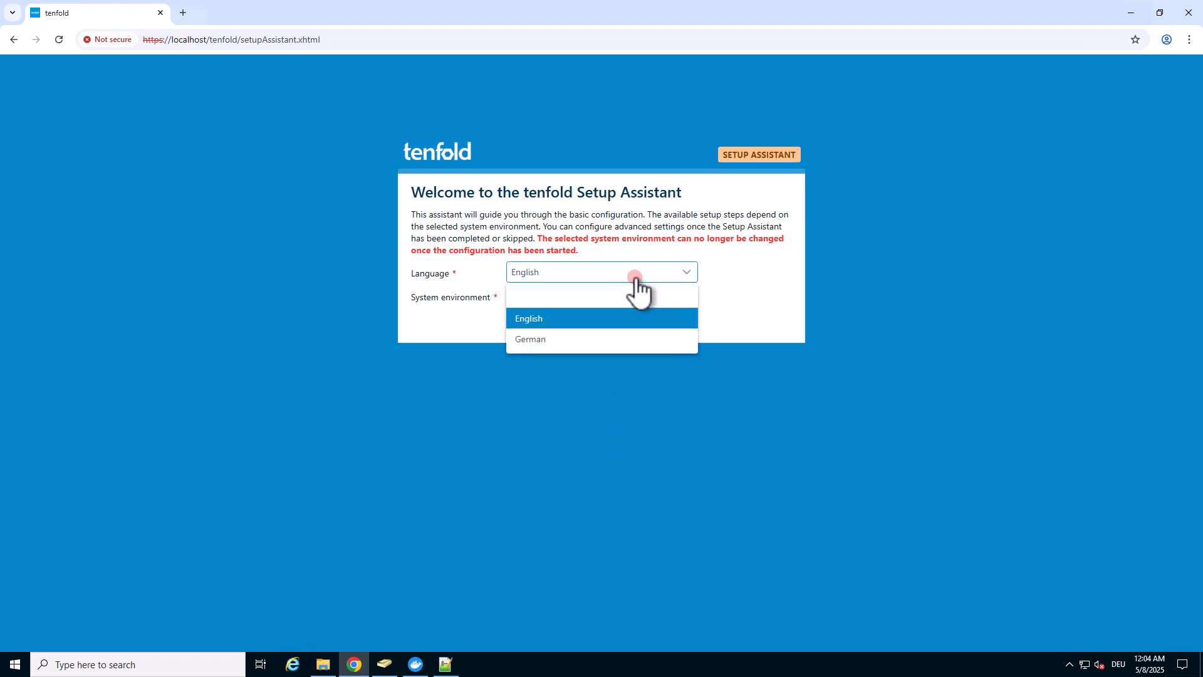
left_click(635, 276)
left_click(613, 296)
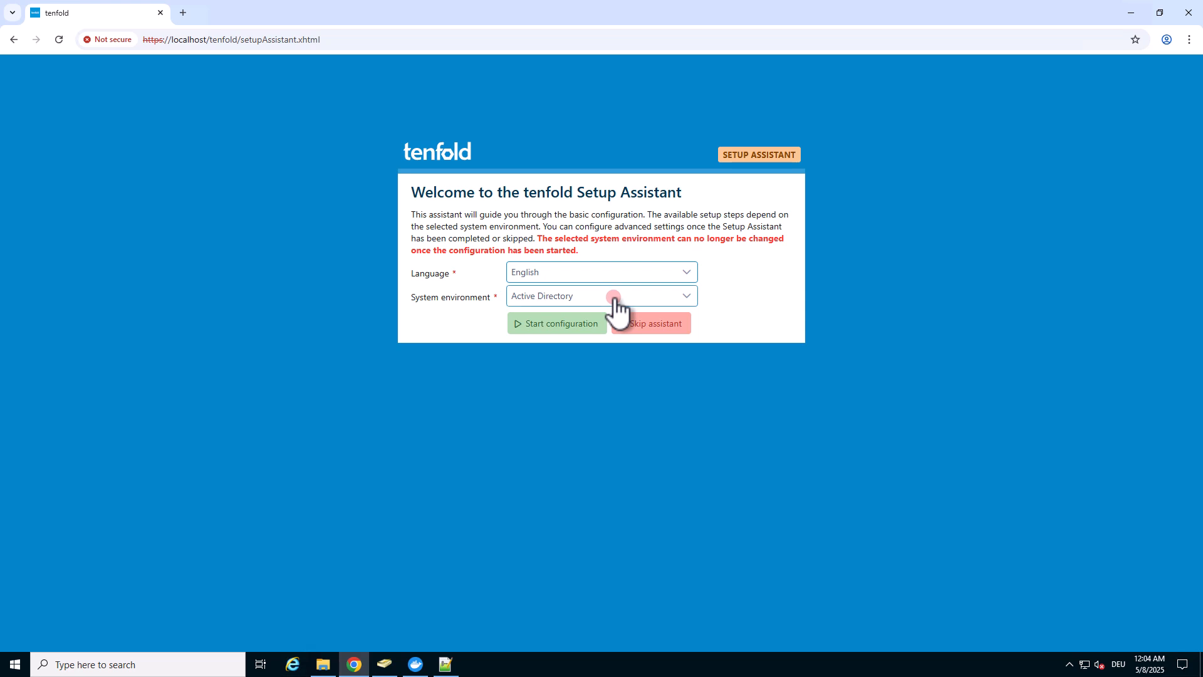
left_click(614, 295)
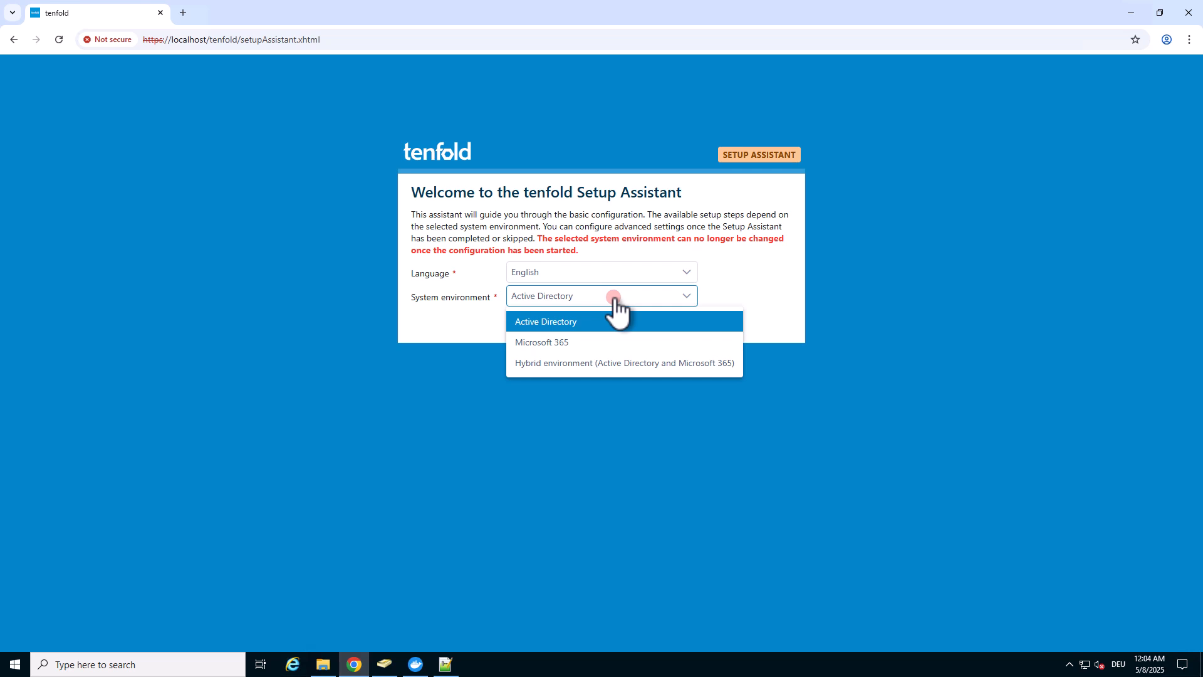
left_click(614, 297)
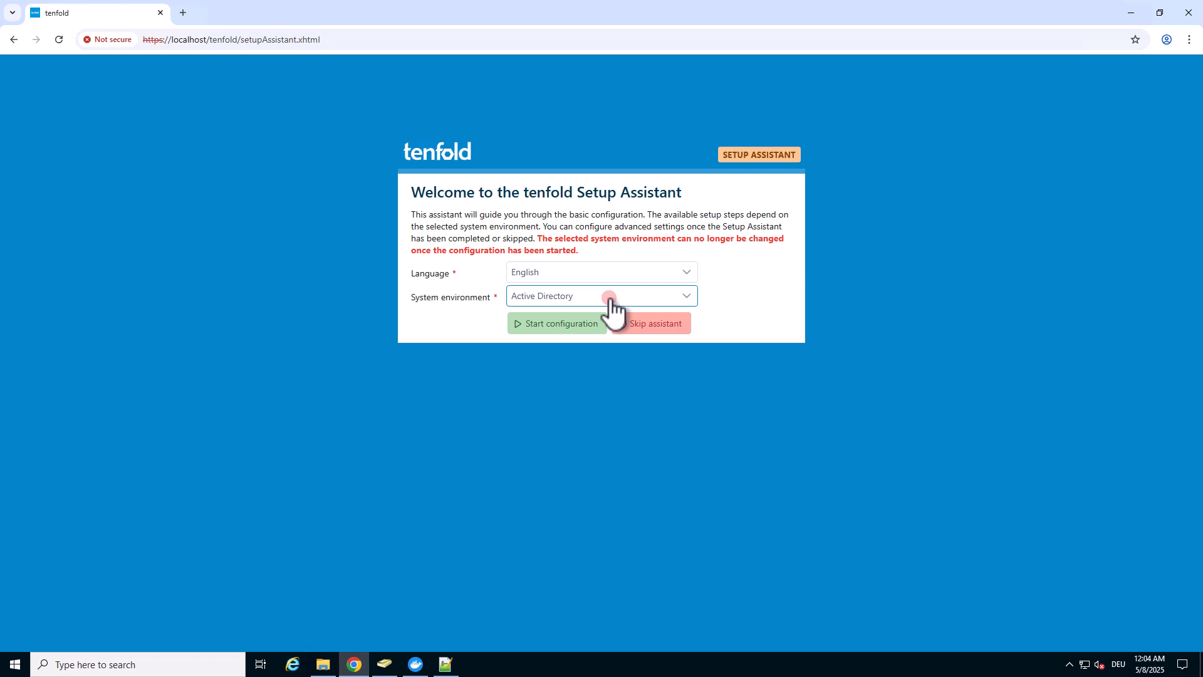
left_click(576, 324)
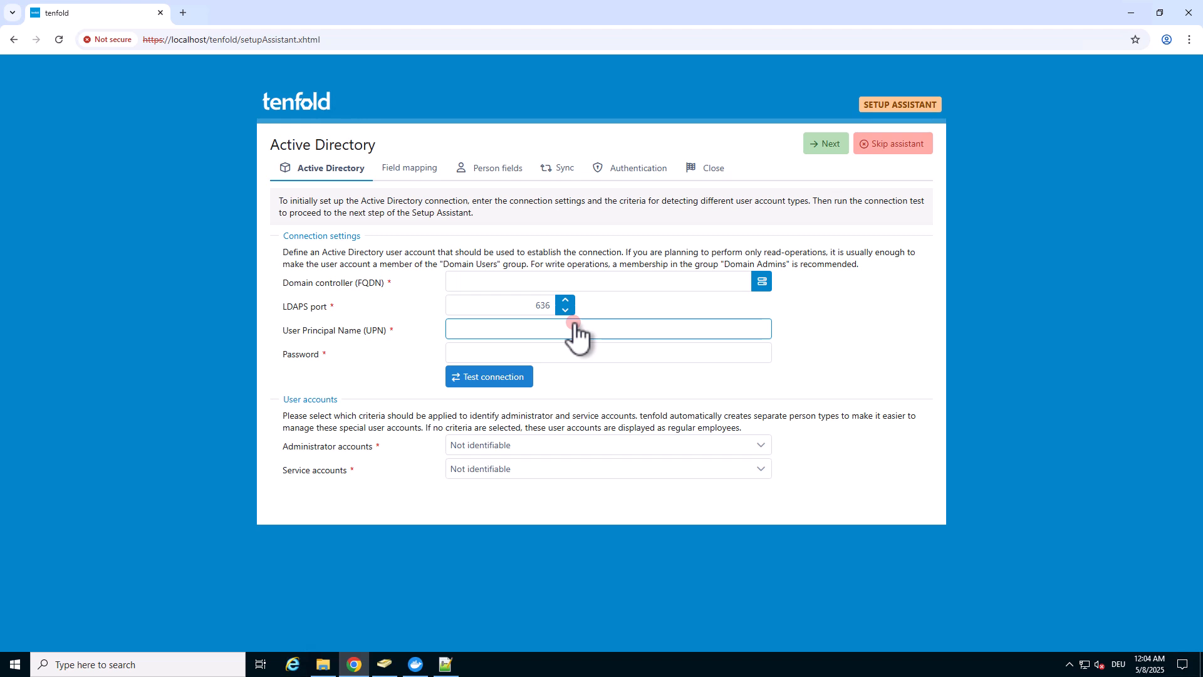
Set the domain controller to dc.tenfold.local, enter the account's User Principal Name and password, and test the connection.
left_click(598, 282)
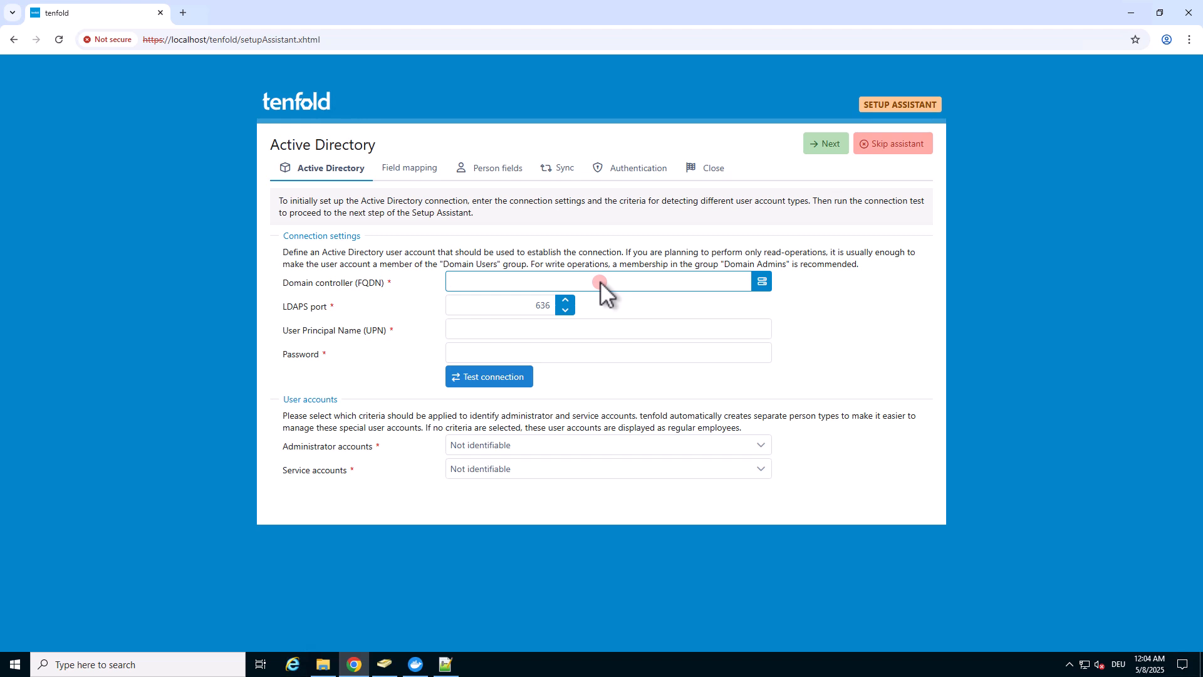
left_click(763, 283)
left_click(588, 329)
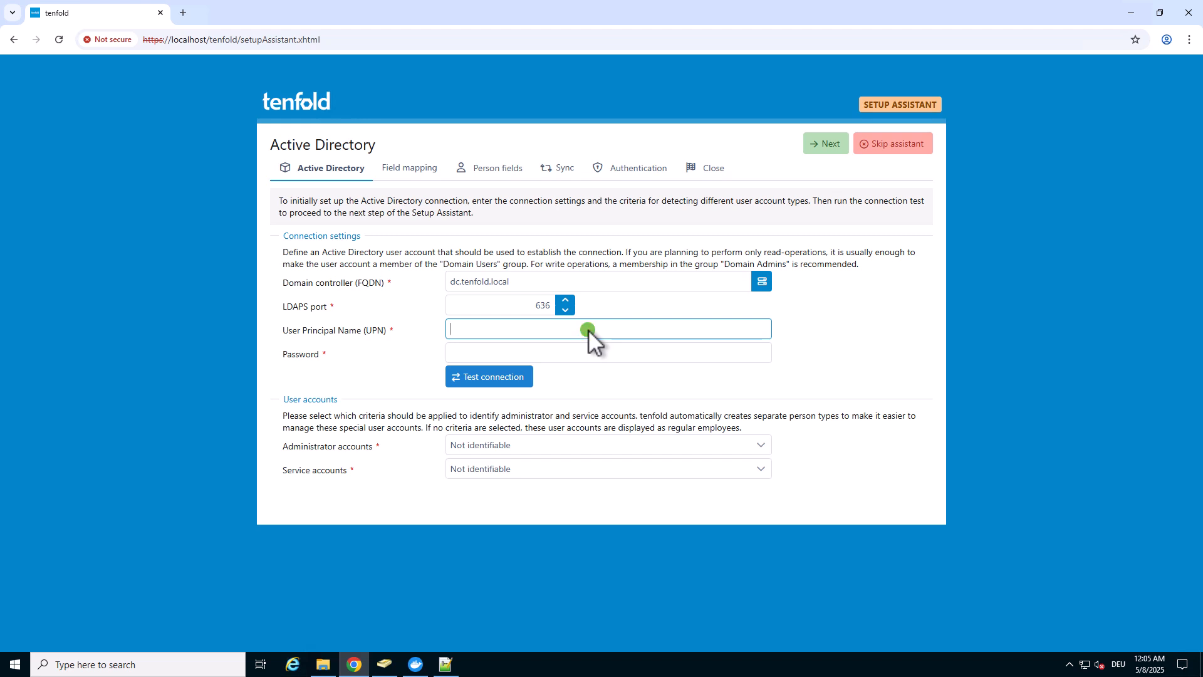
key("ctrl+v")
left_click(605, 352)
key("ctrl+v")
left_click(493, 376)
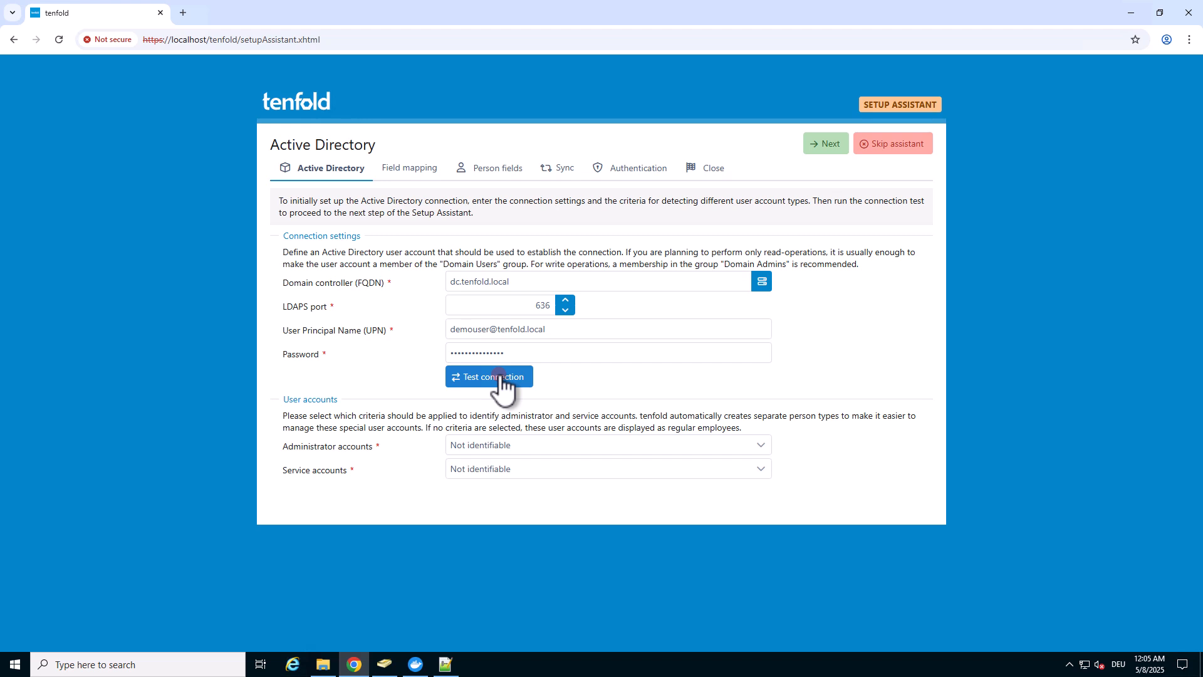
Review the administrator account criteria, then try Username (sAMAccountName) as the service account criterion and view its evaluation methods.
left_click(508, 443)
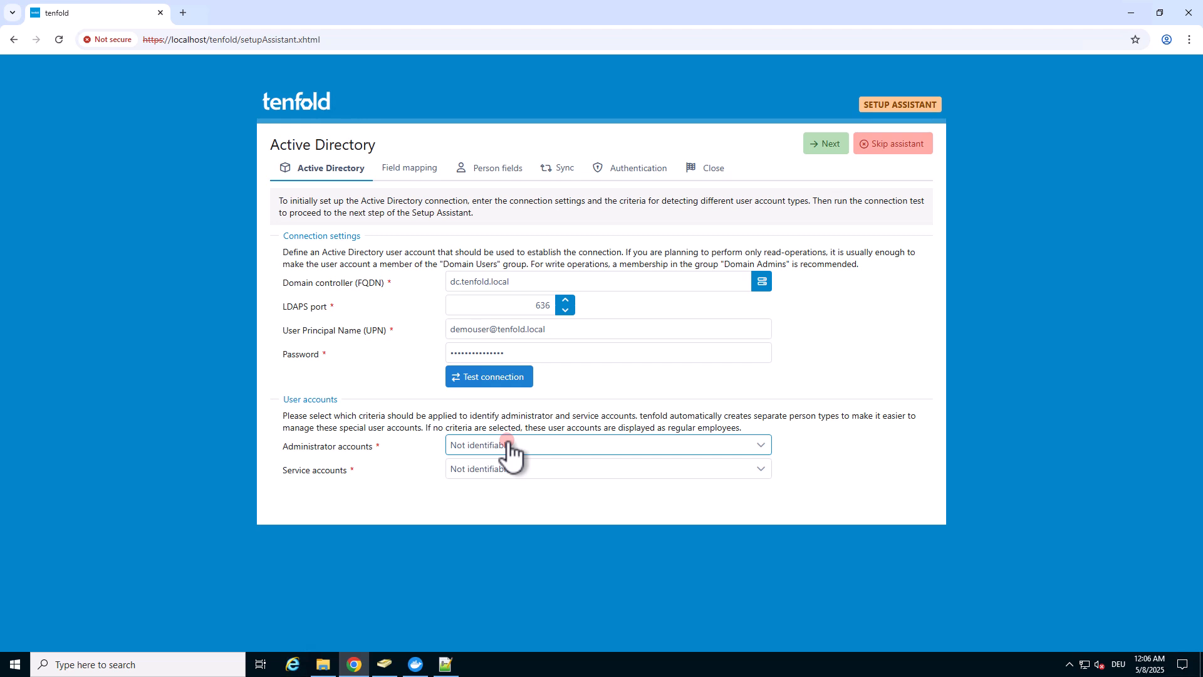
left_click(508, 442)
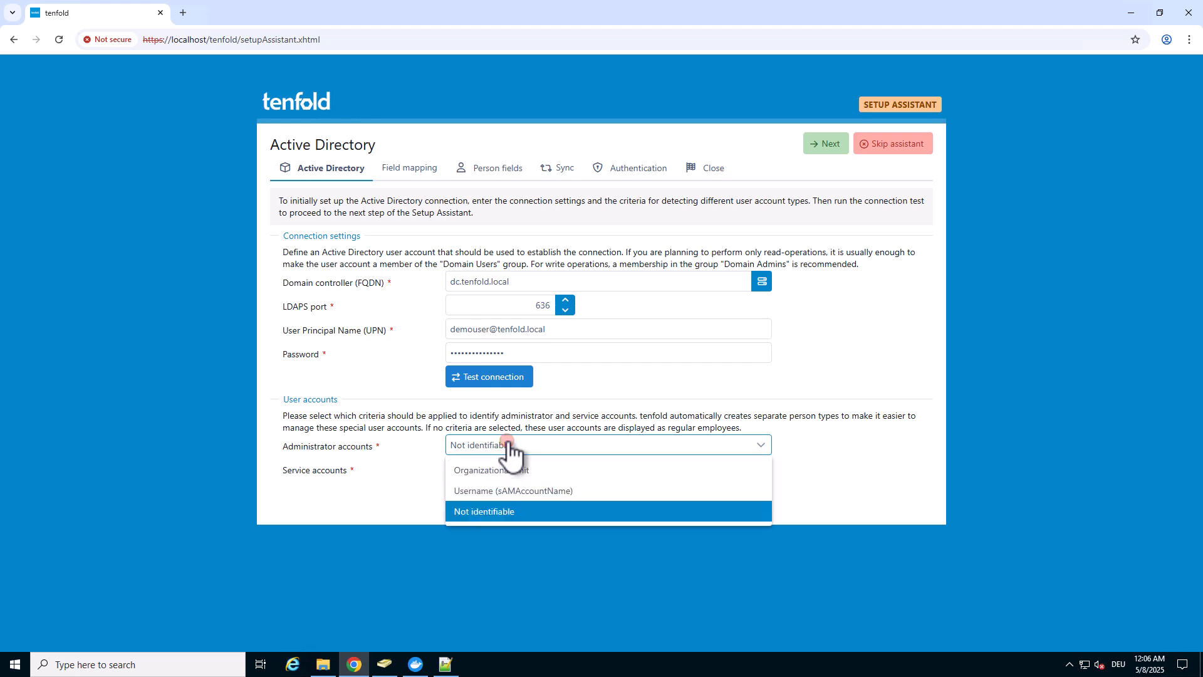
left_click(535, 471)
left_click(536, 470)
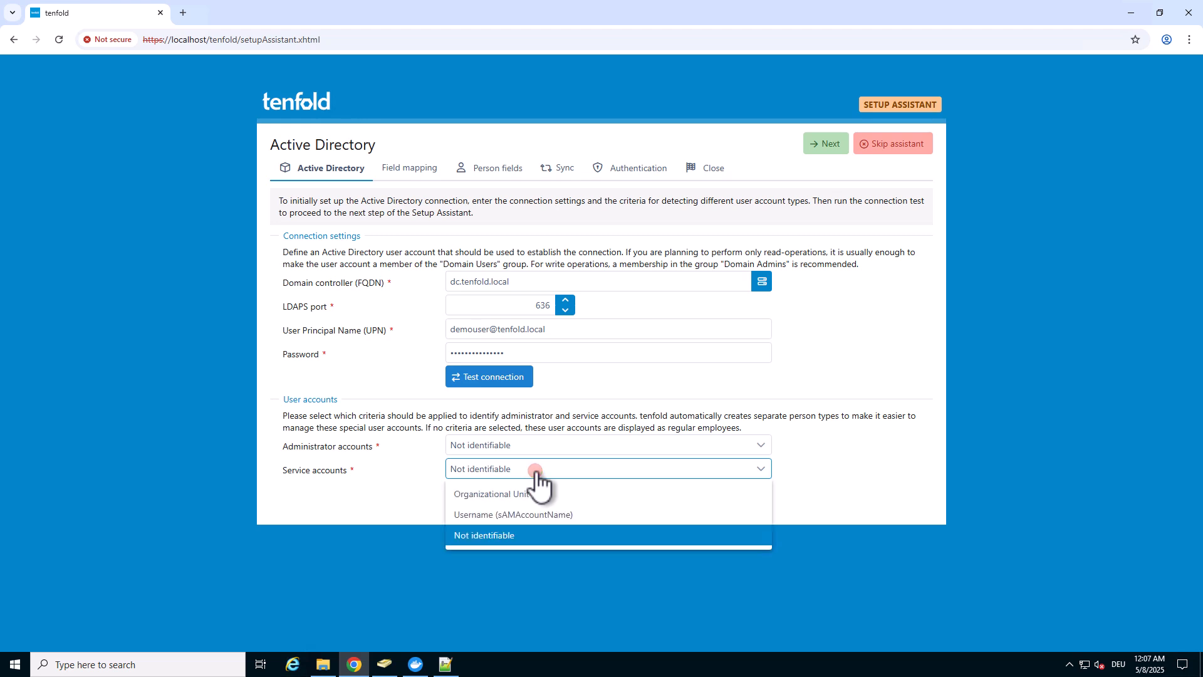
left_click(538, 494)
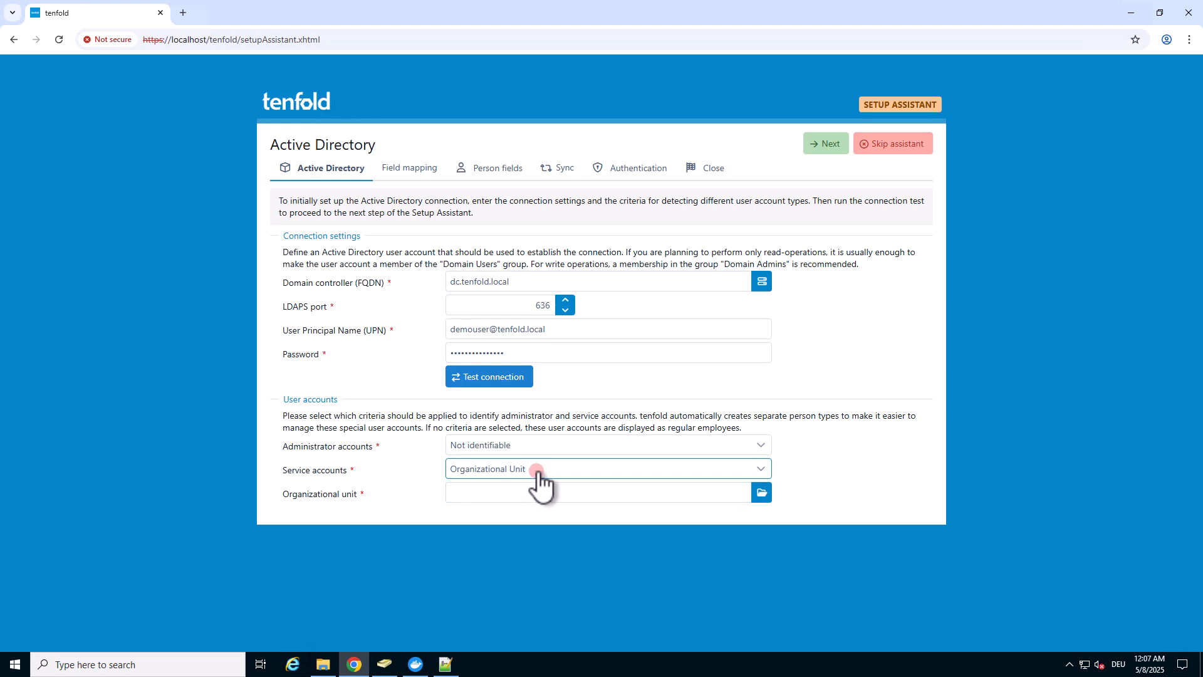
left_click(538, 474)
left_click(525, 514)
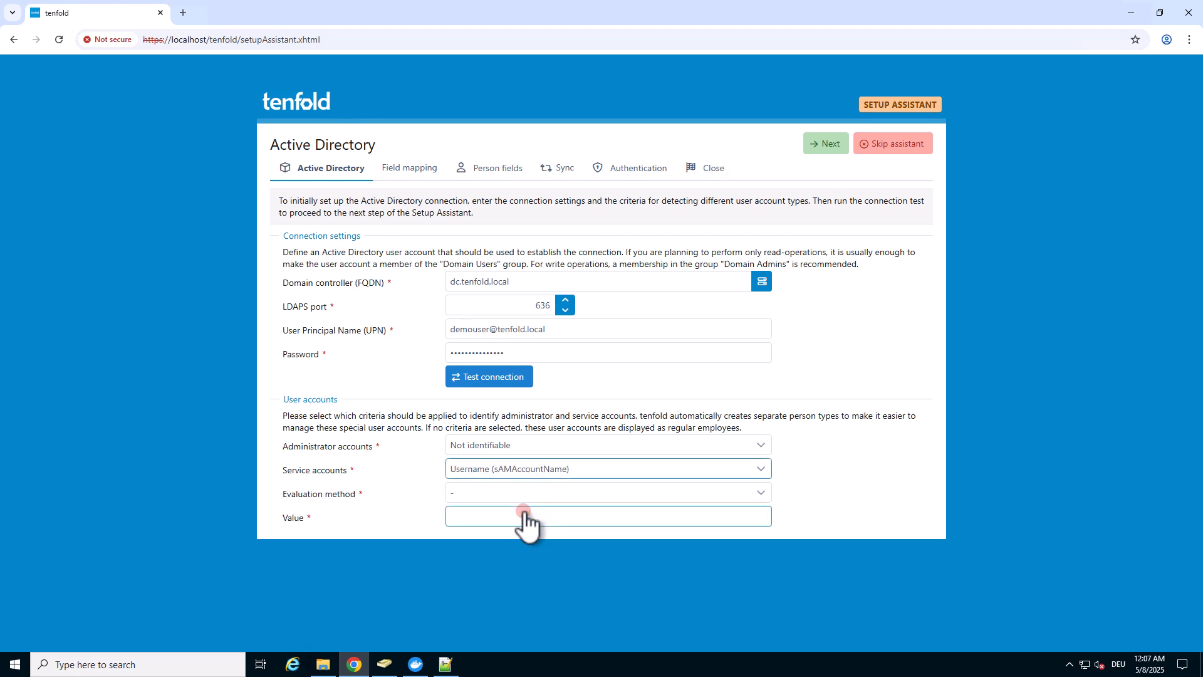
left_click(575, 490)
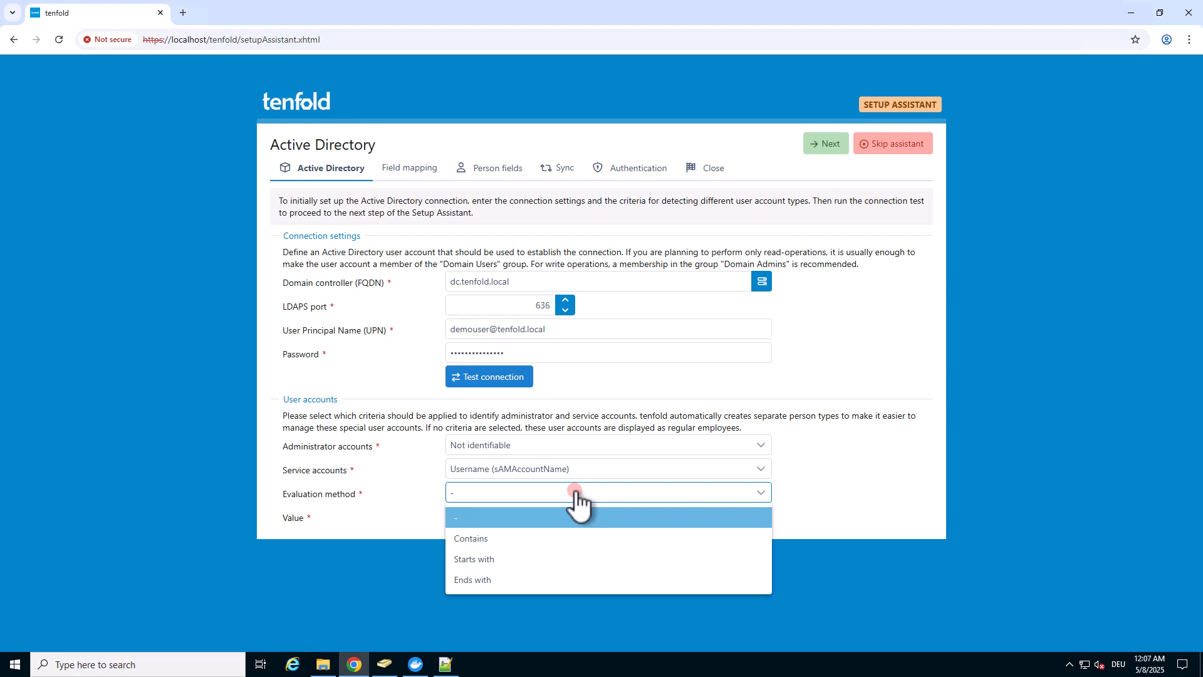
Identify service accounts by Organizational Unit and apply OU=ServiceAccounts under OU=tenfold in DC=tenfold,DC=local.
left_click(572, 471)
left_click(556, 494)
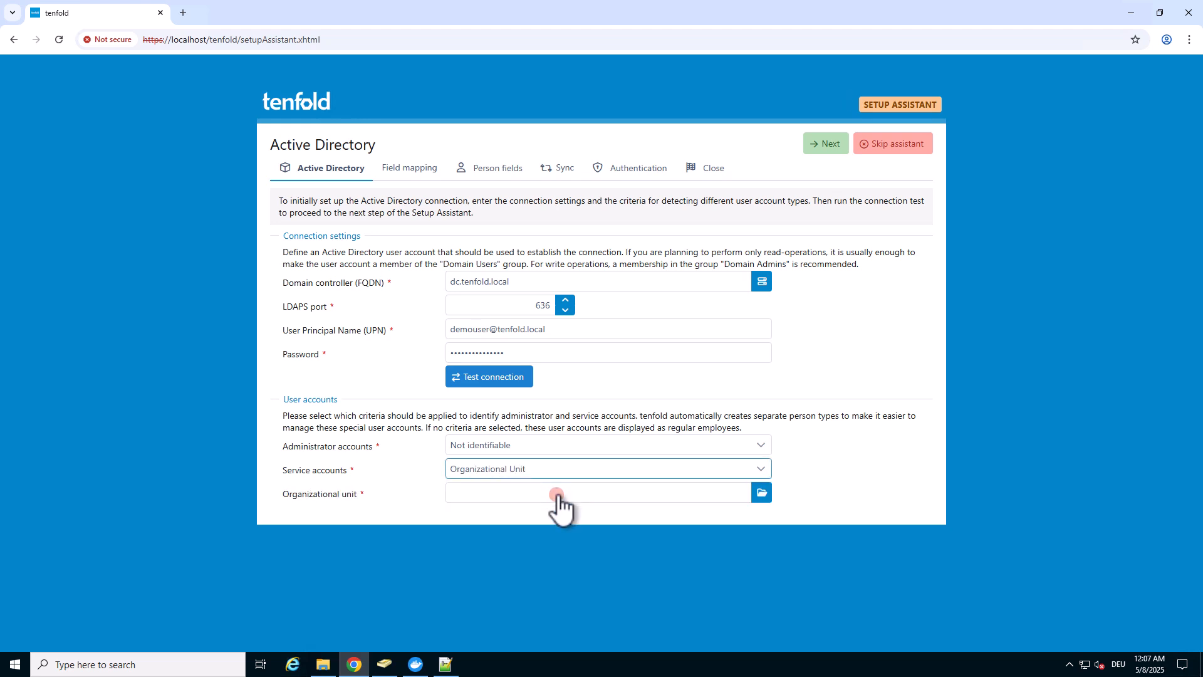
left_click(762, 494)
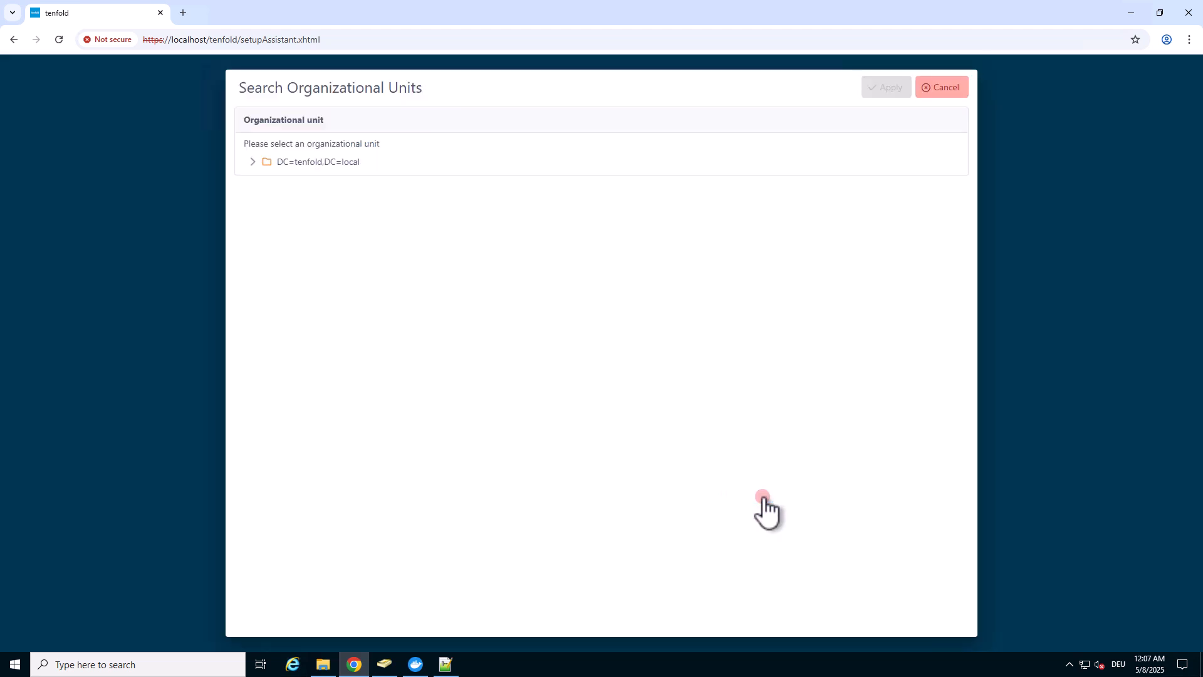
left_click(253, 162)
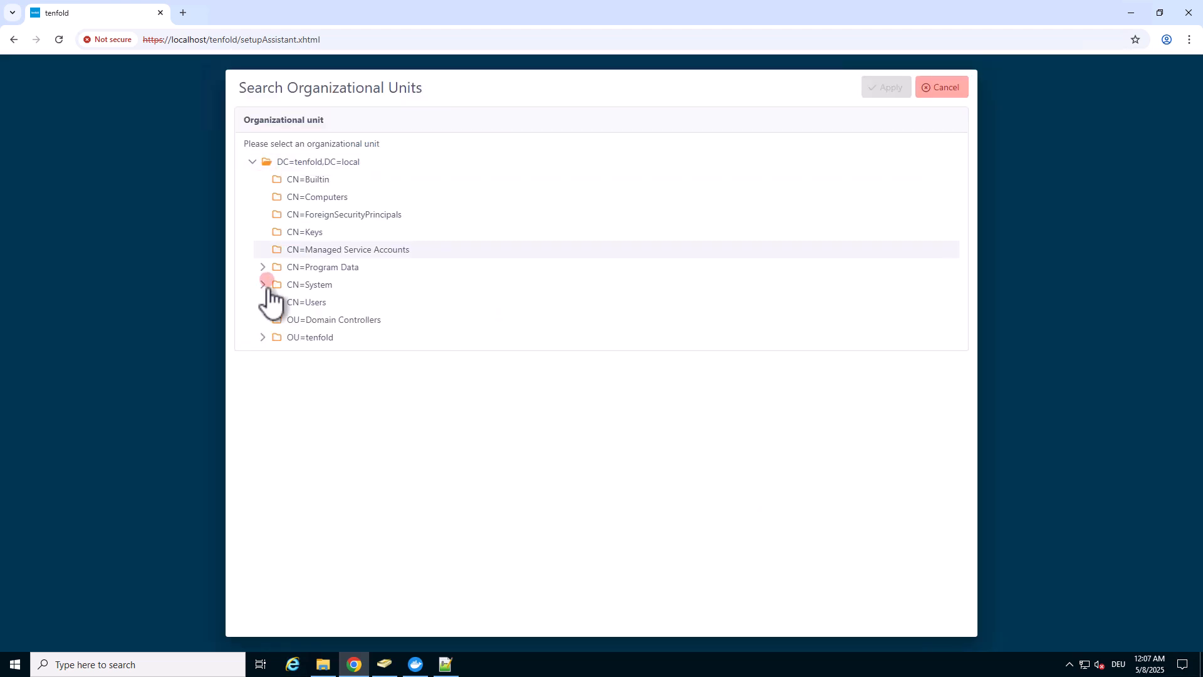
left_click(263, 337)
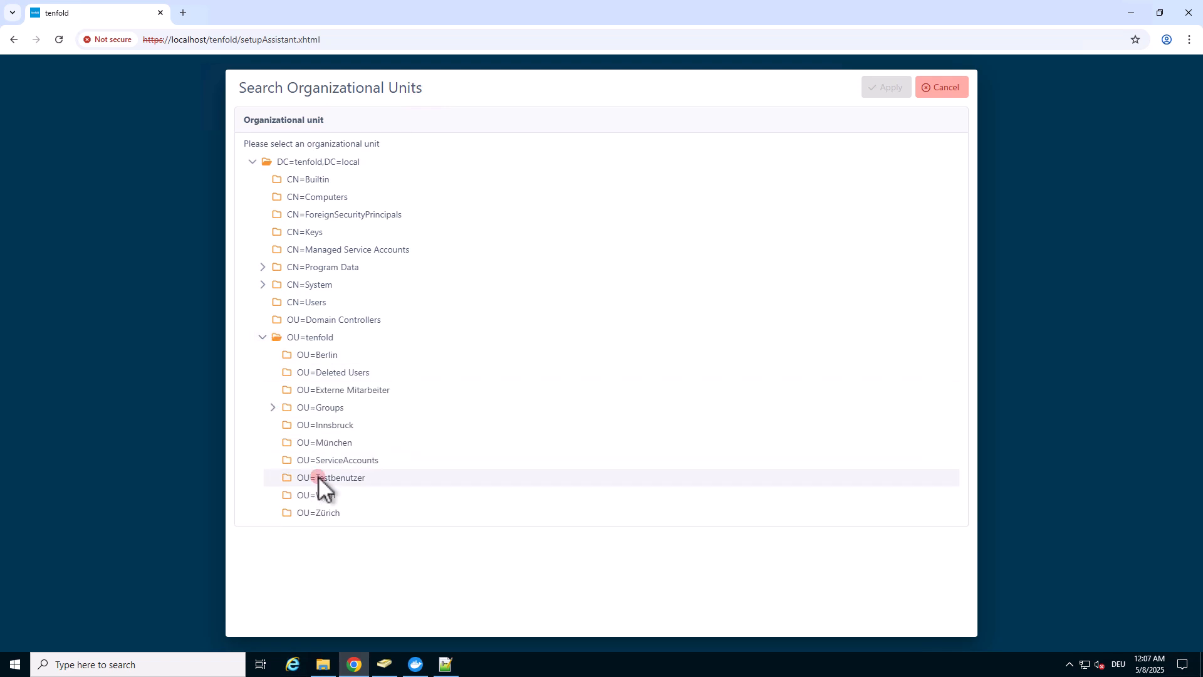
left_click(323, 464)
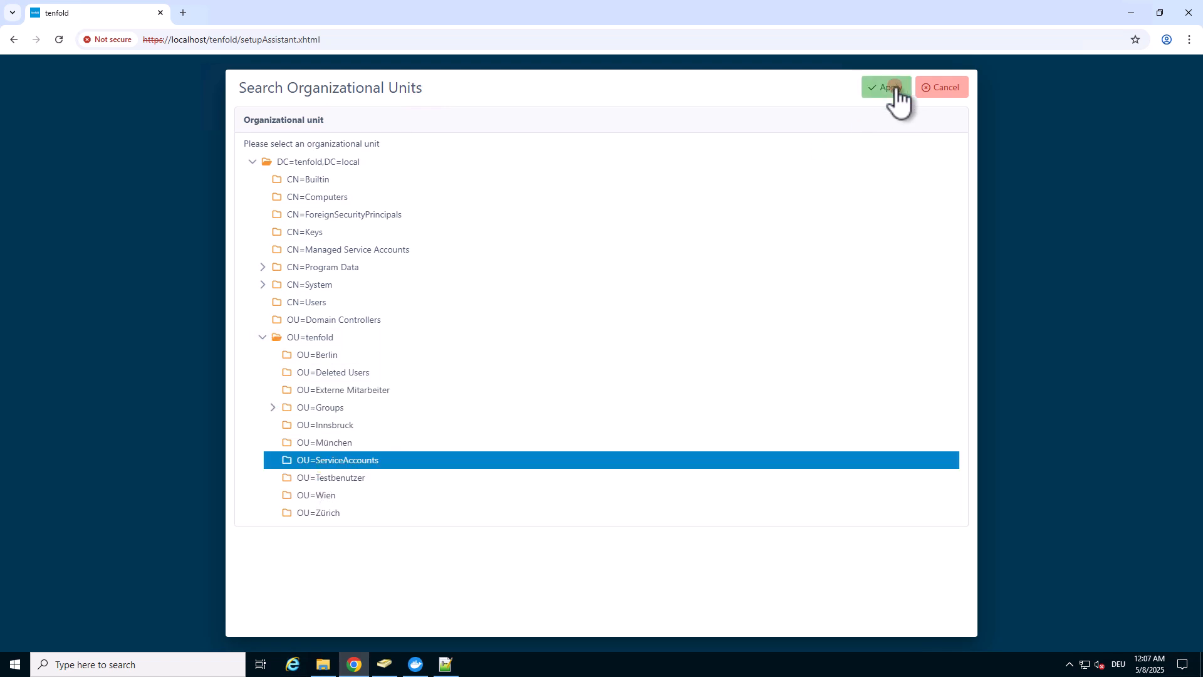
left_click(896, 87)
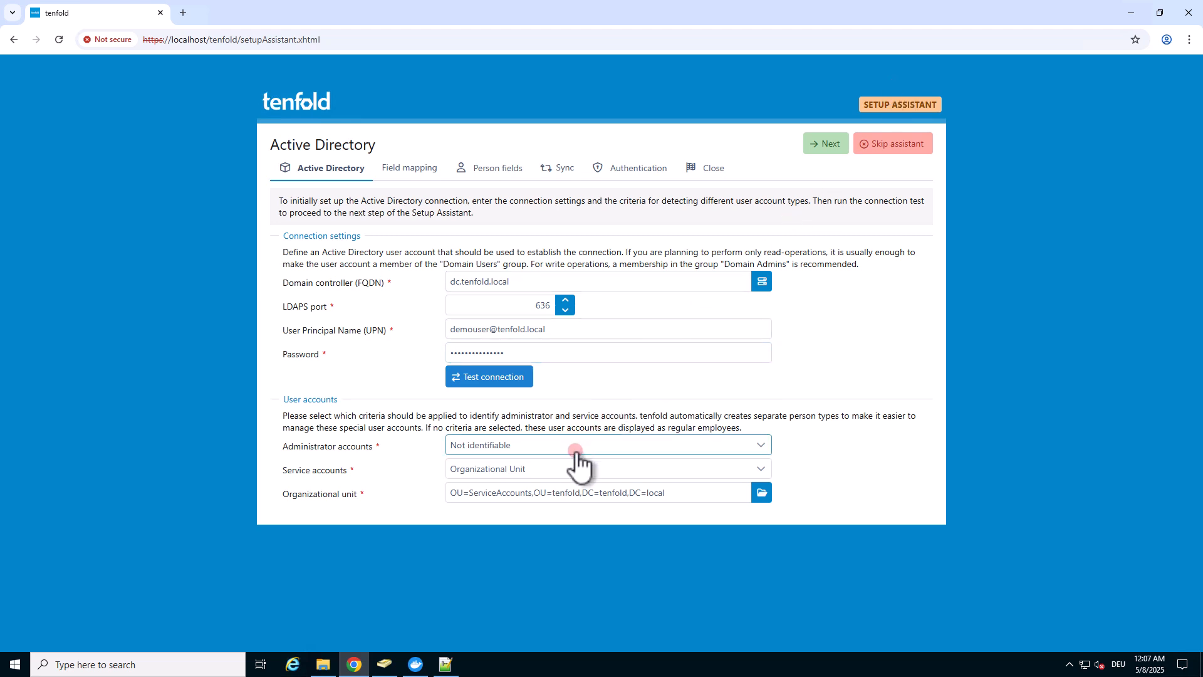
Continue to the field mapping and create a mapping from the Active Directory attribute title to the tenfold field Position - Name.
left_click(831, 145)
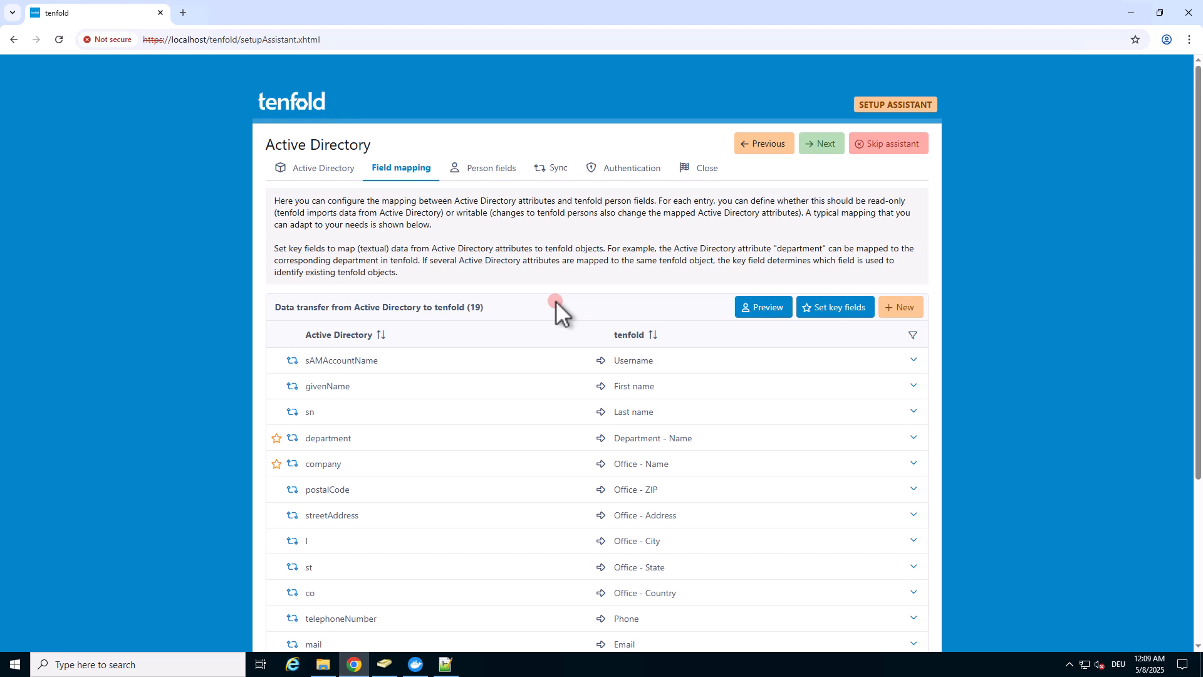
left_click(903, 308)
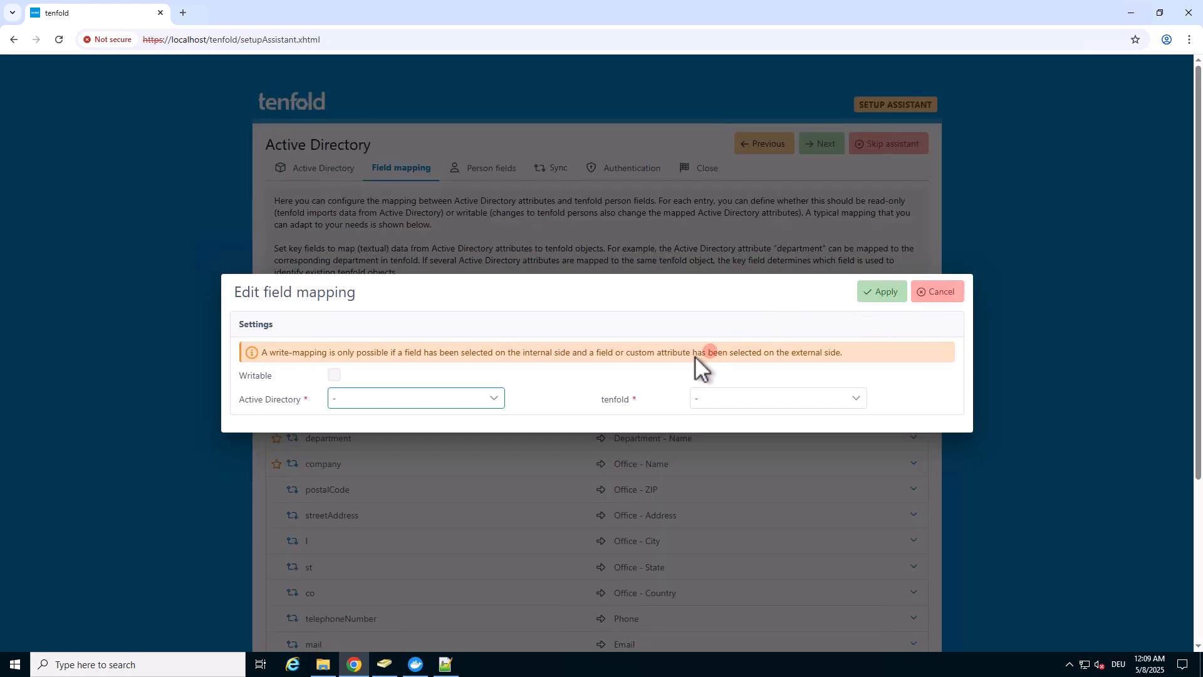
left_click(433, 404)
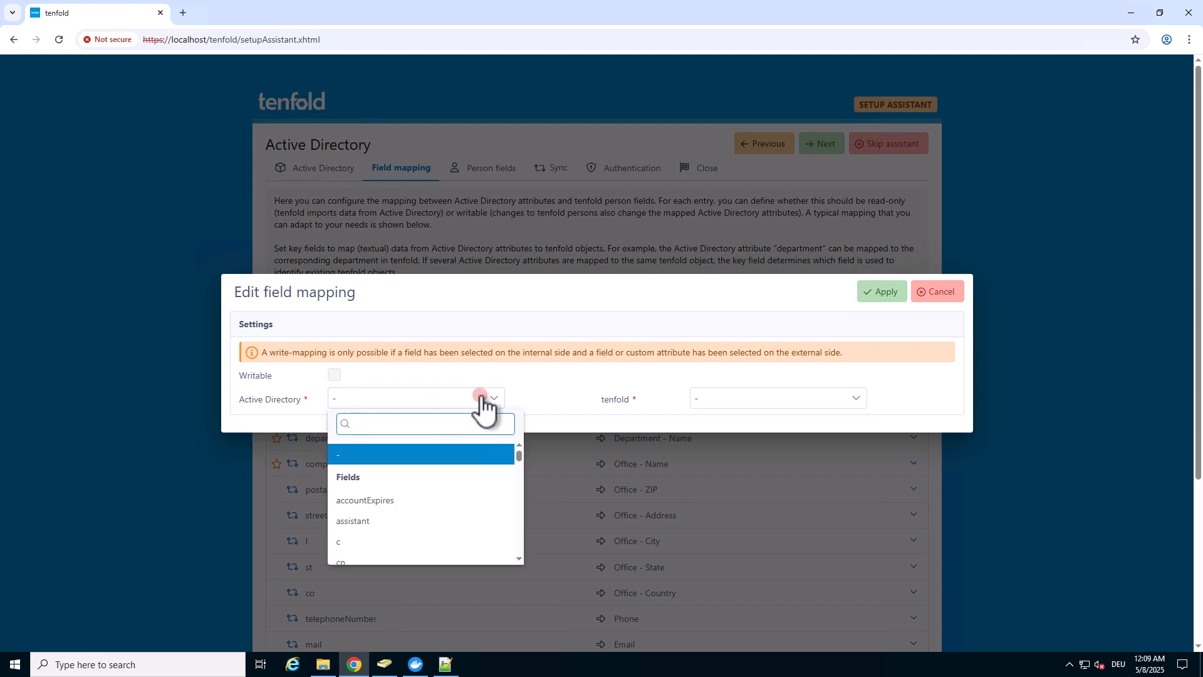
type("title")
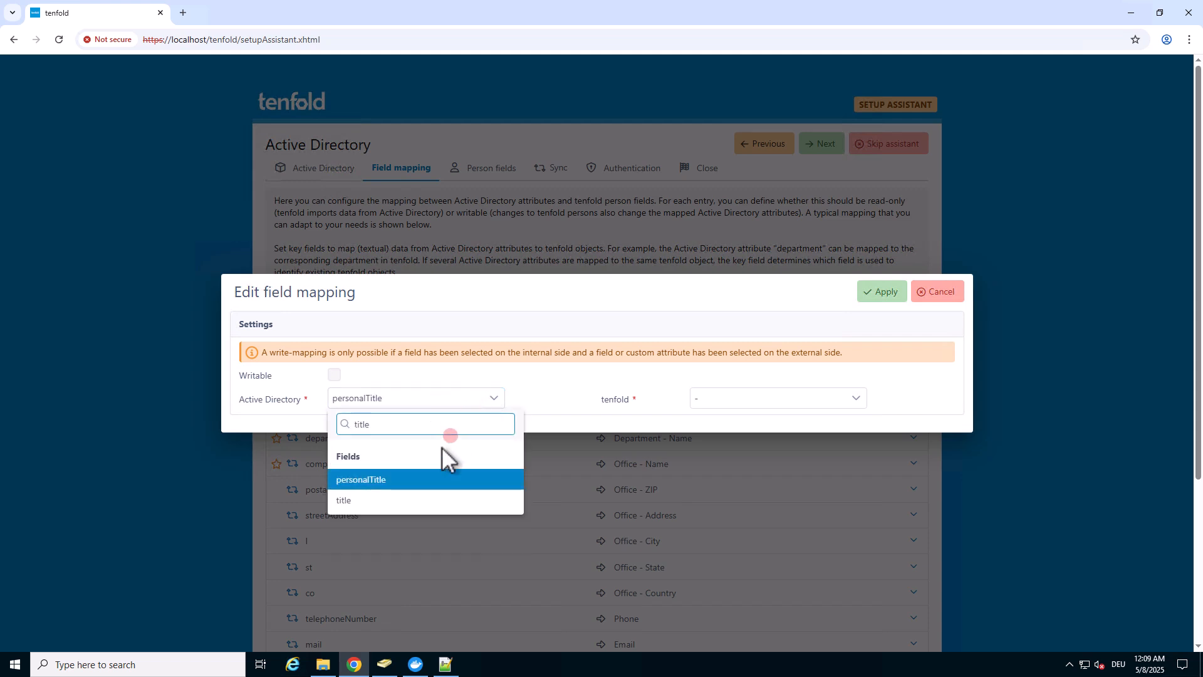
left_click(406, 500)
left_click(721, 400)
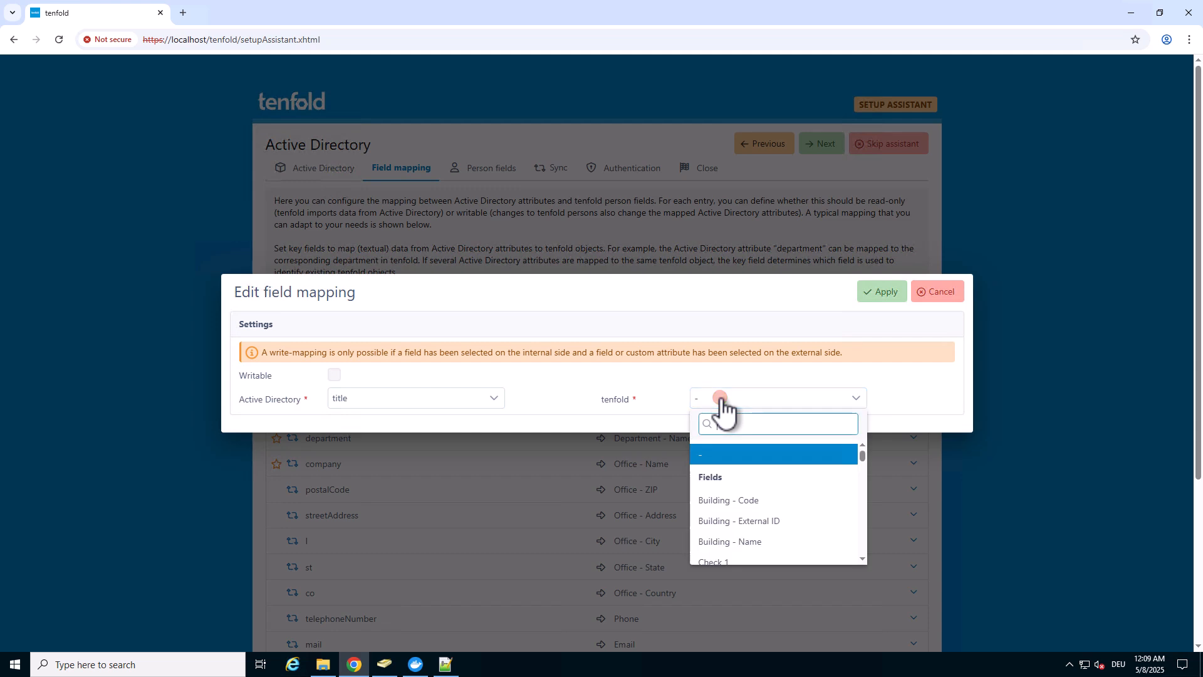
type("posi")
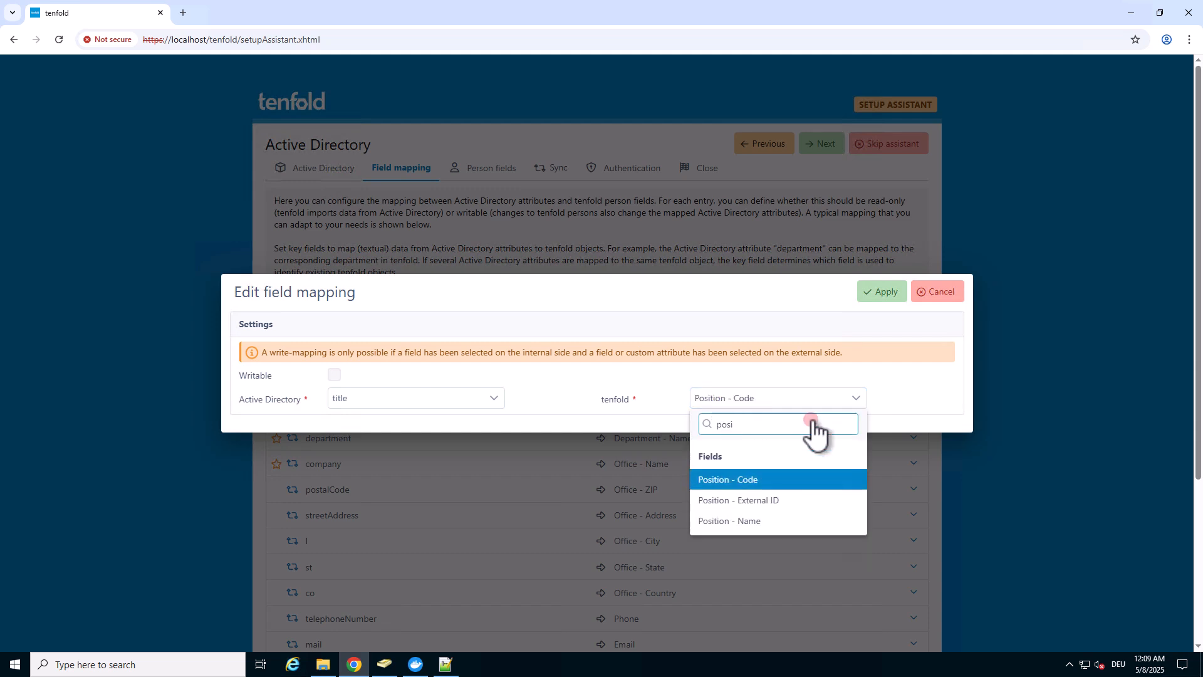
left_click(721, 521)
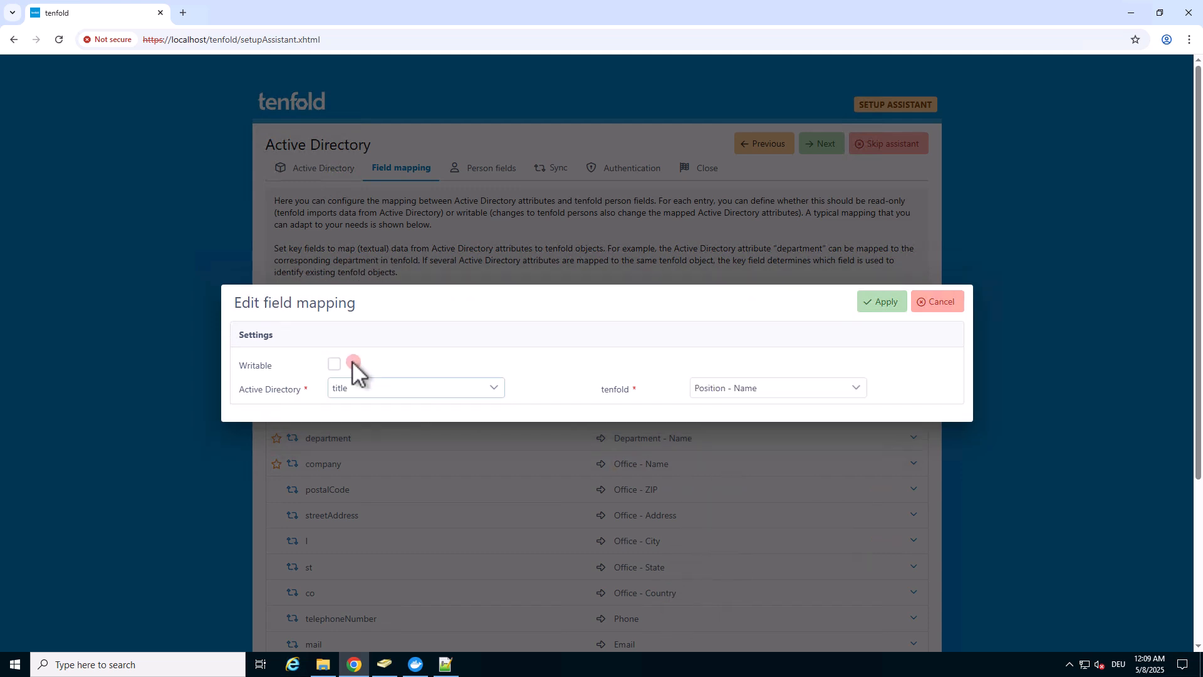
Make the title to Position - Name mapping writable and apply it.
left_click(335, 365)
left_click(334, 365)
left_click(377, 364)
left_click(884, 303)
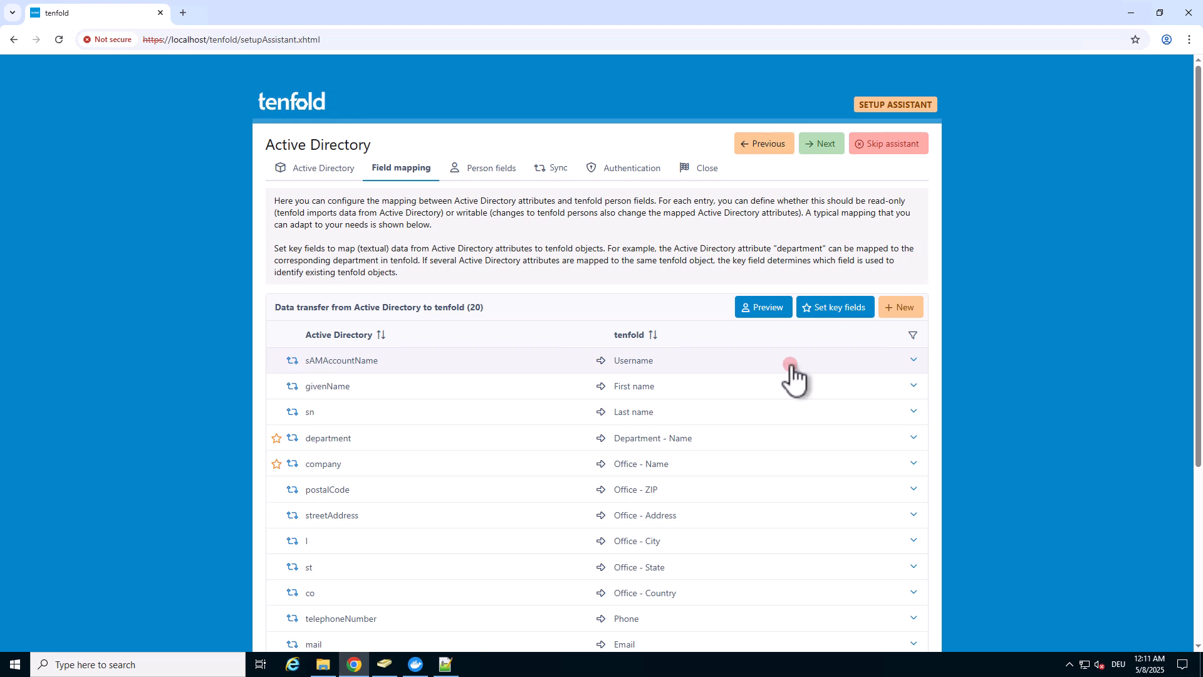
Review the mapping list and apply Position - Name as the key field for Position.
scroll(791, 368, "down", 4)
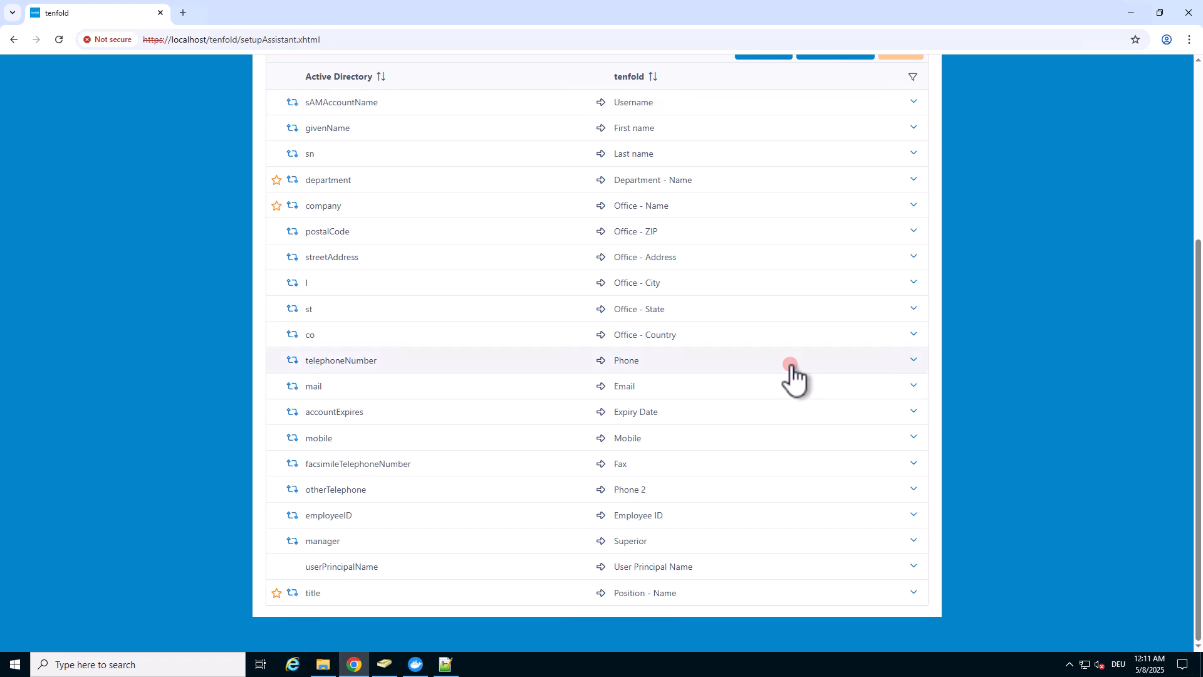
scroll(791, 369, "up", 4)
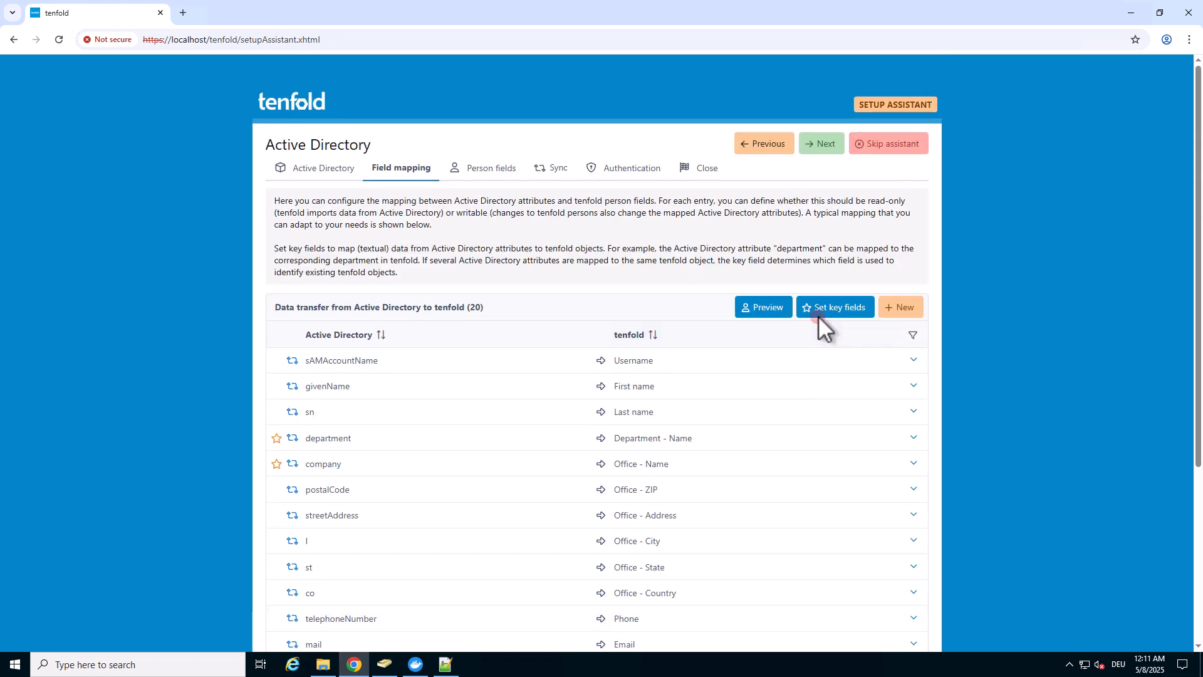
left_click(824, 314)
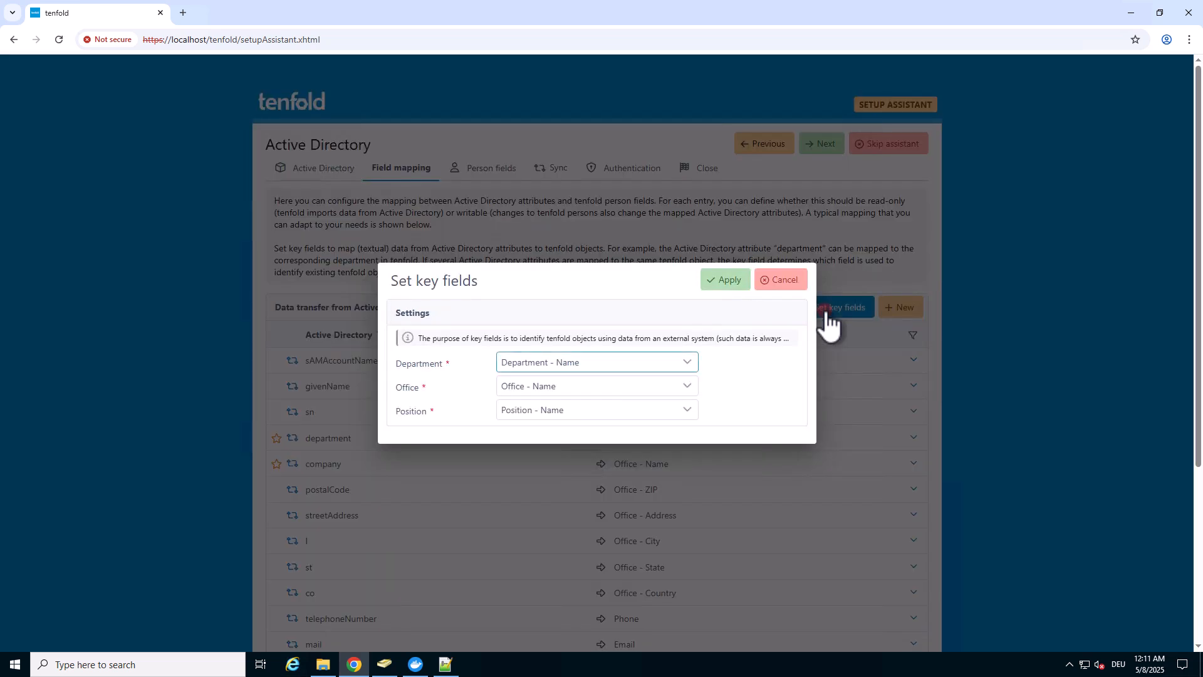
left_click(603, 412)
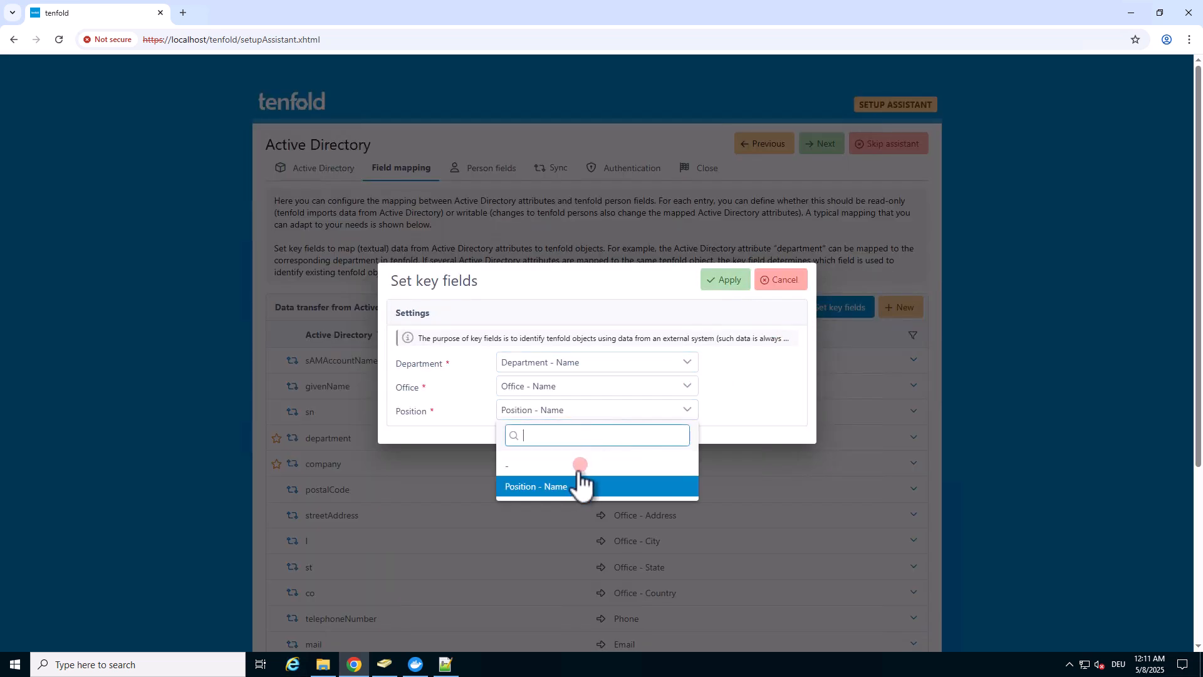
left_click(579, 484)
left_click(730, 283)
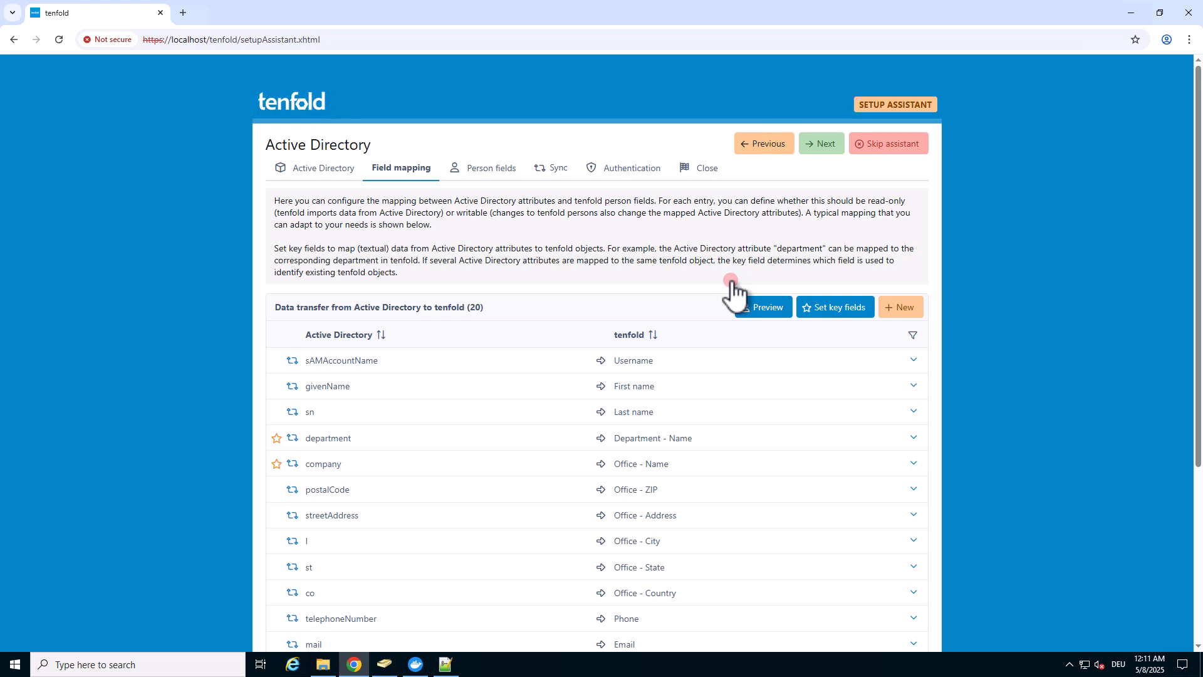
Preview the field mapping with a Berlin user's Active Directory data and look through the mapped values.
left_click(759, 308)
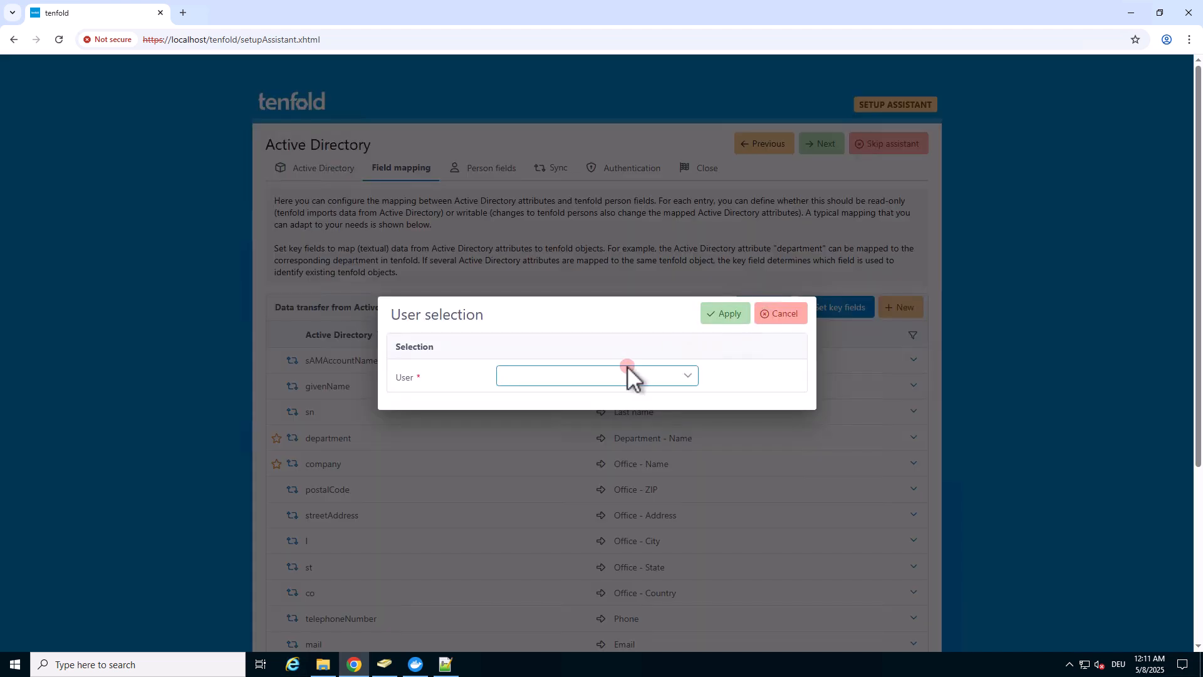
left_click(686, 375)
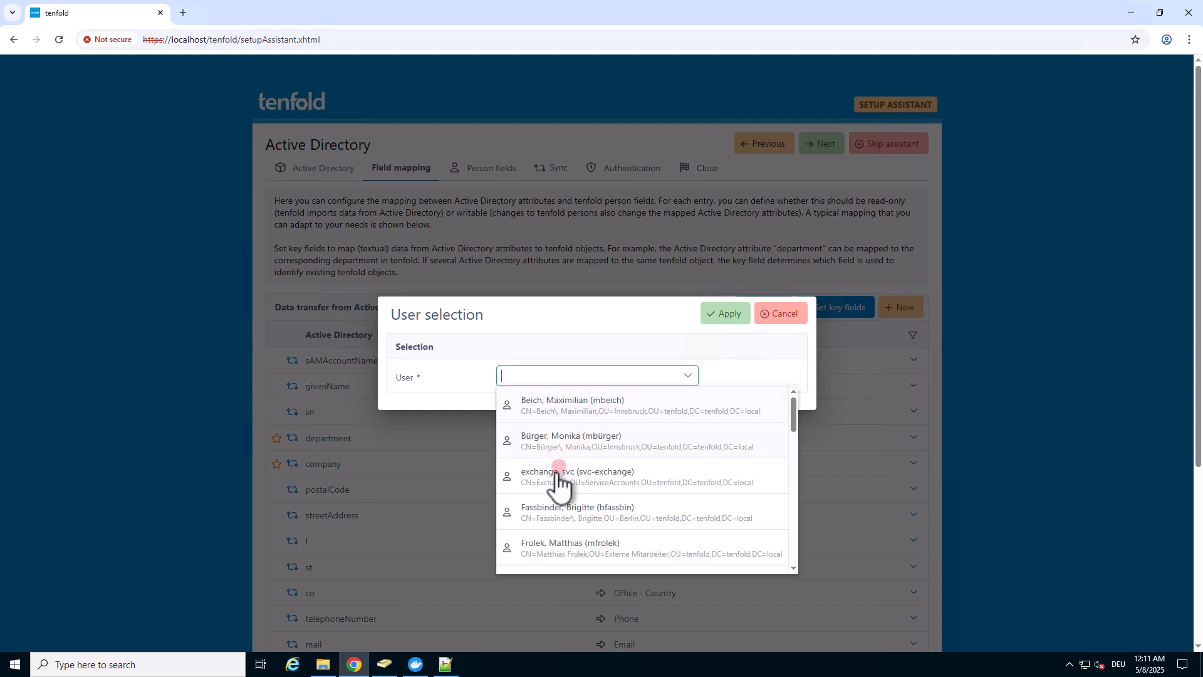
left_click(552, 512)
left_click(720, 315)
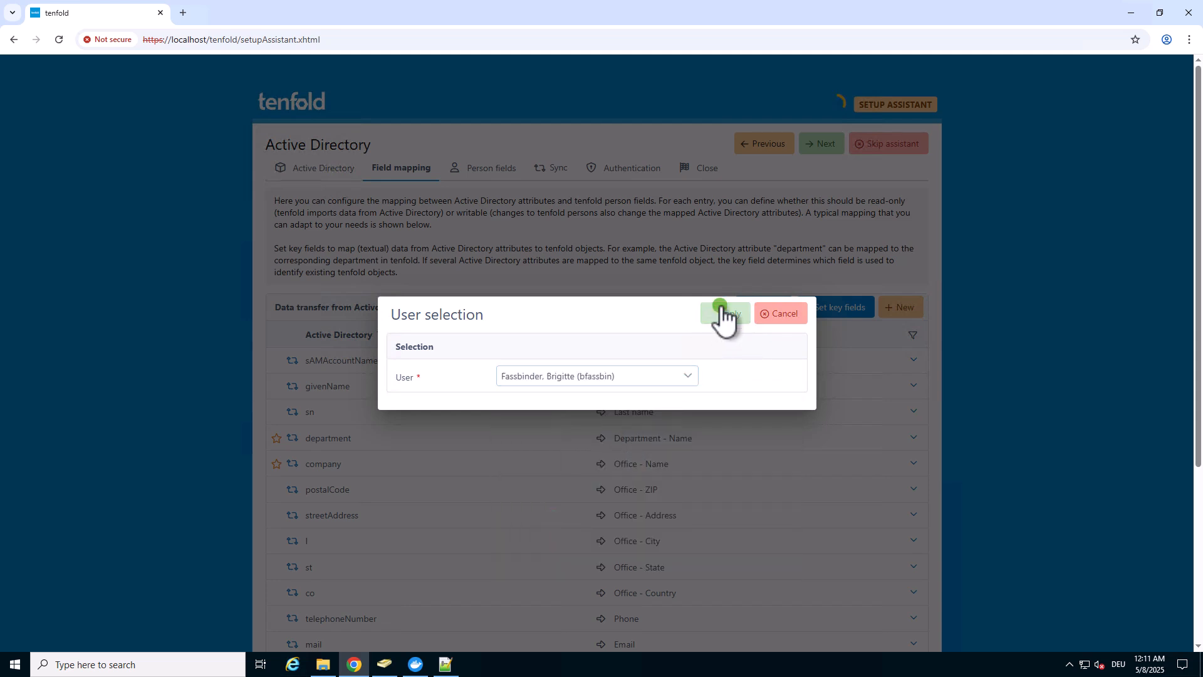
scroll(688, 422, "down", 4)
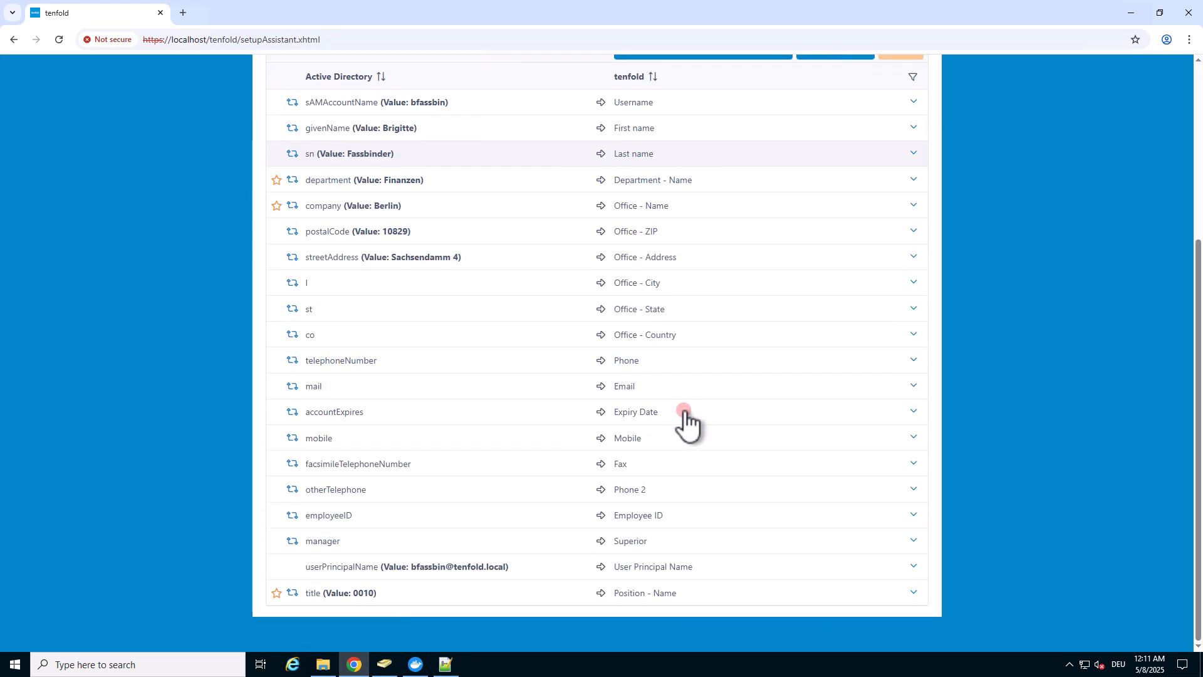
scroll(688, 421, "up", 4)
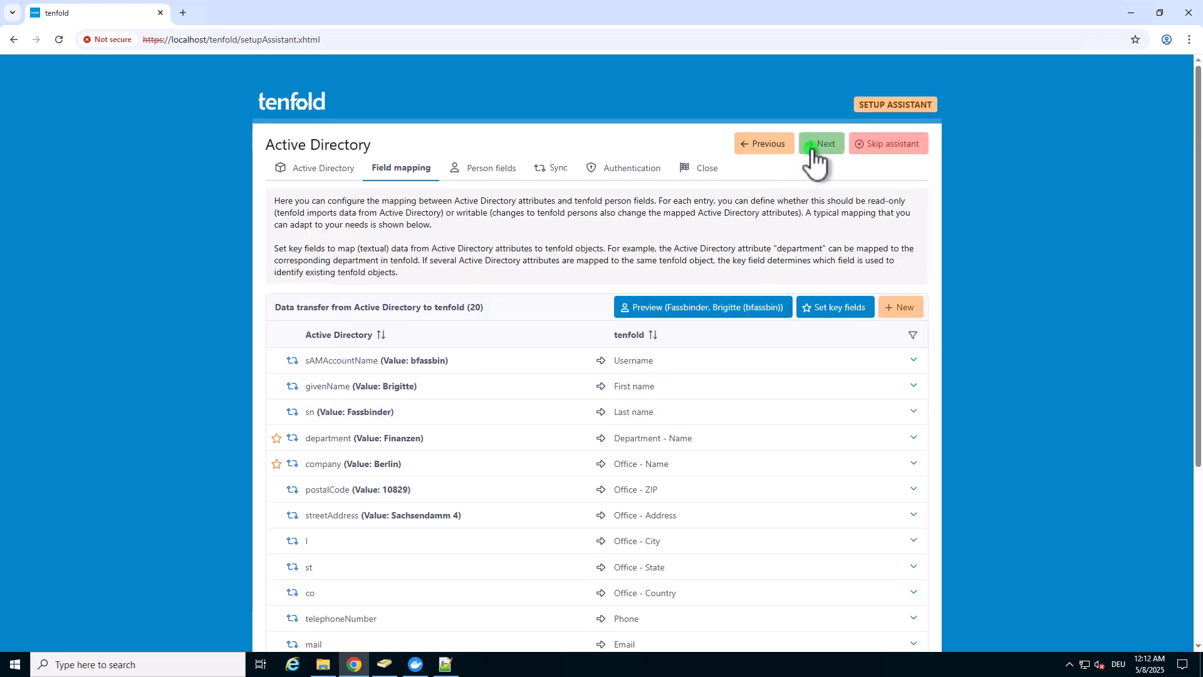
Continue to the person fields and move Phone 2 directly below Telephone.
left_click(813, 151)
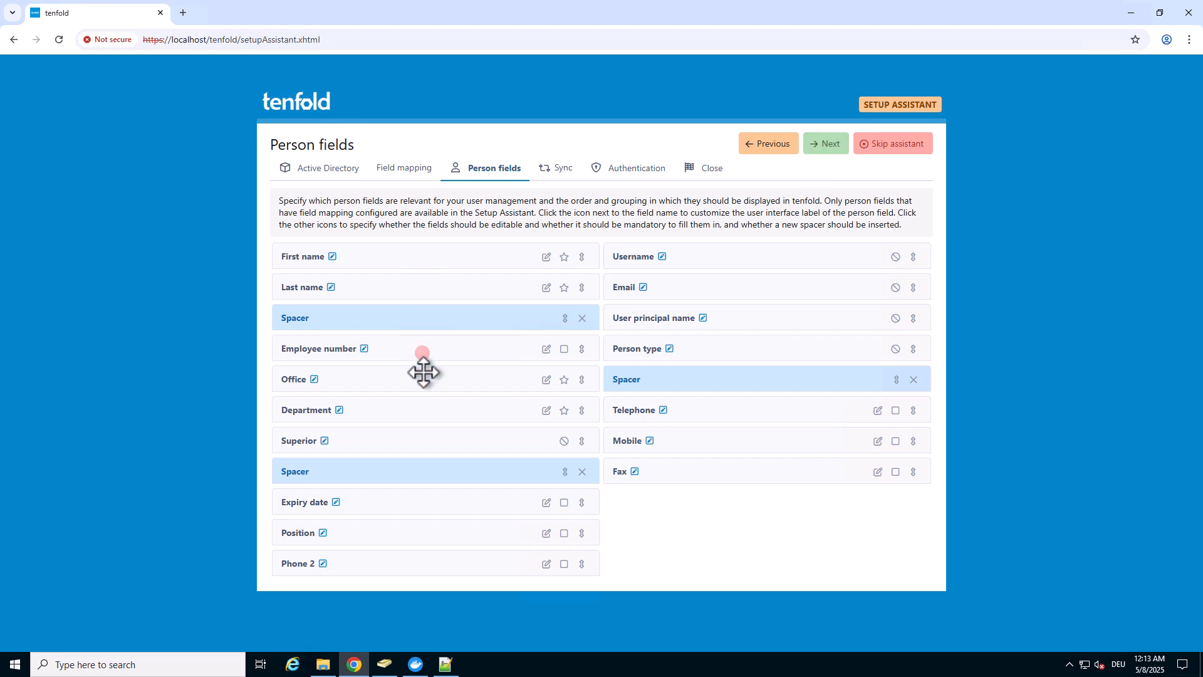
left_click_drag(409, 570, 728, 443)
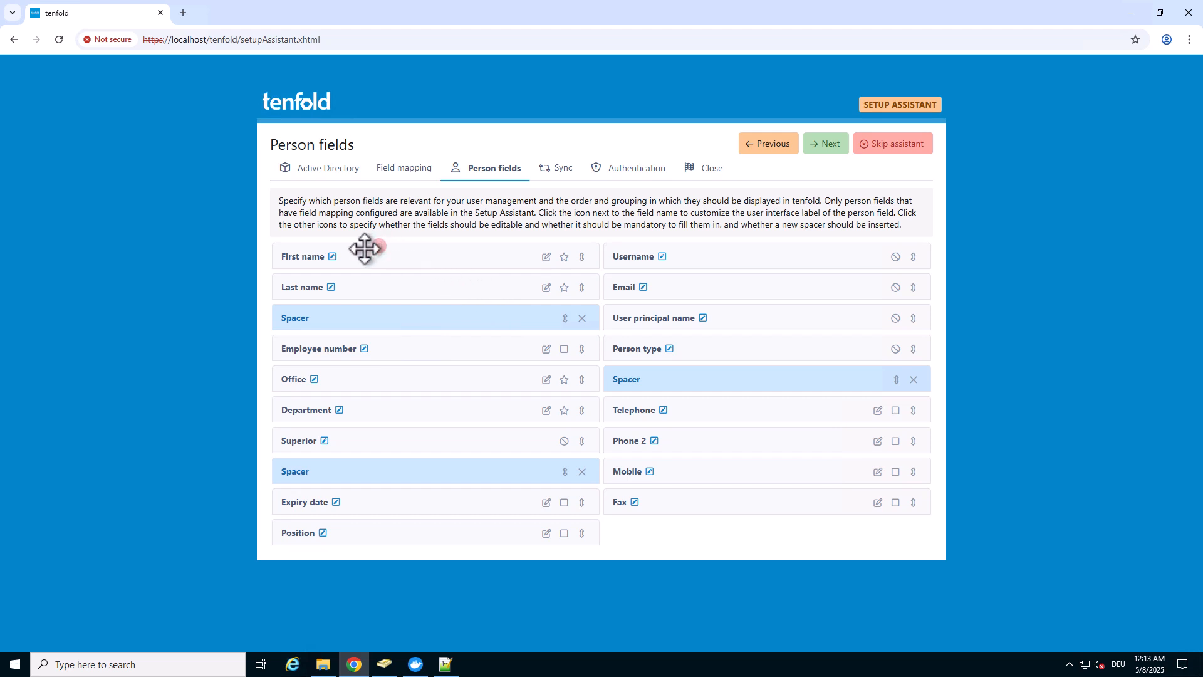
Check how the First name label can be edited, keeping its text, and look at the Employee number field's options.
left_click(332, 257)
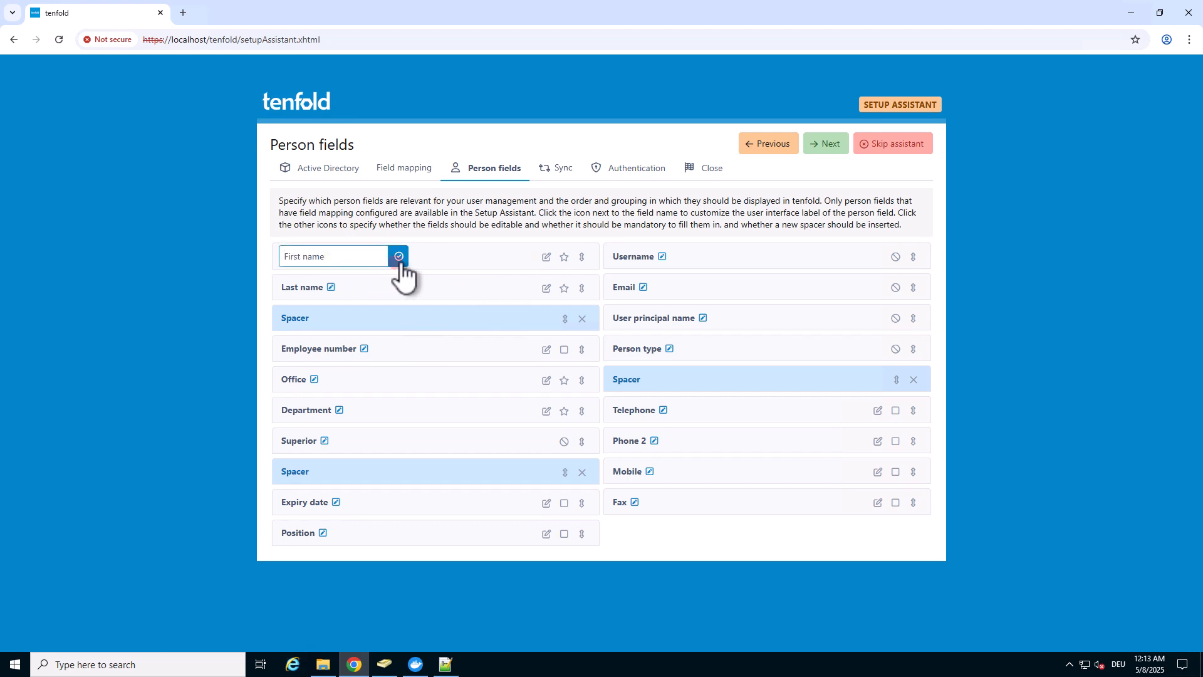
left_click(399, 258)
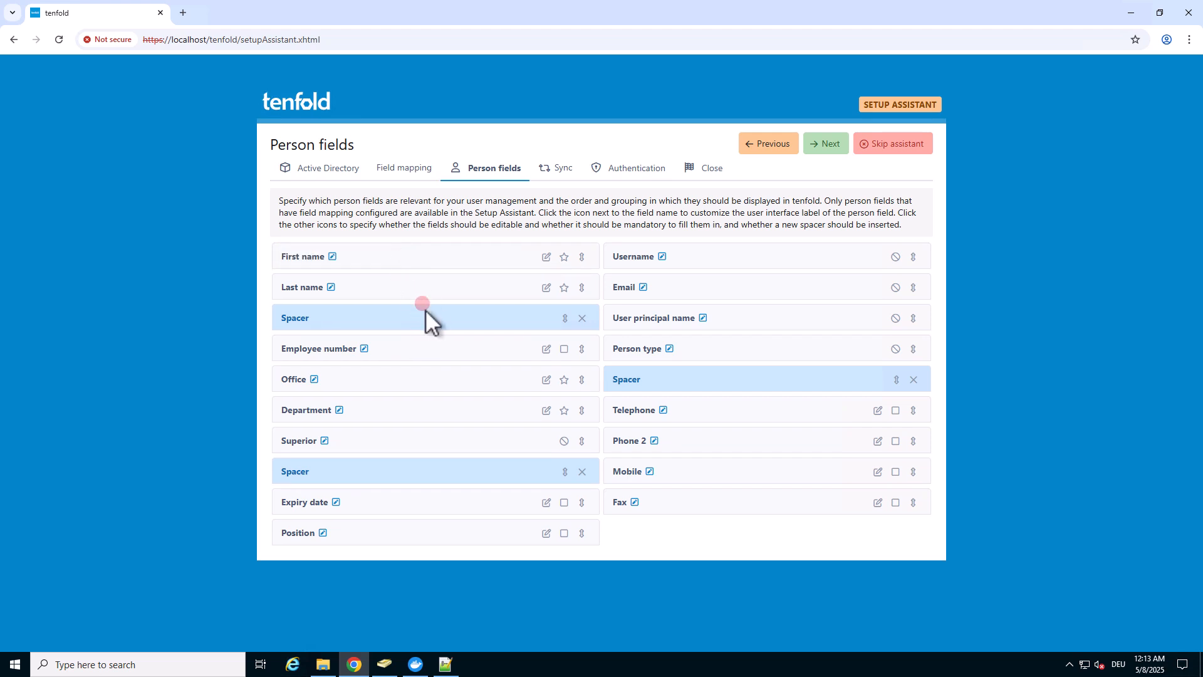
left_click(543, 346)
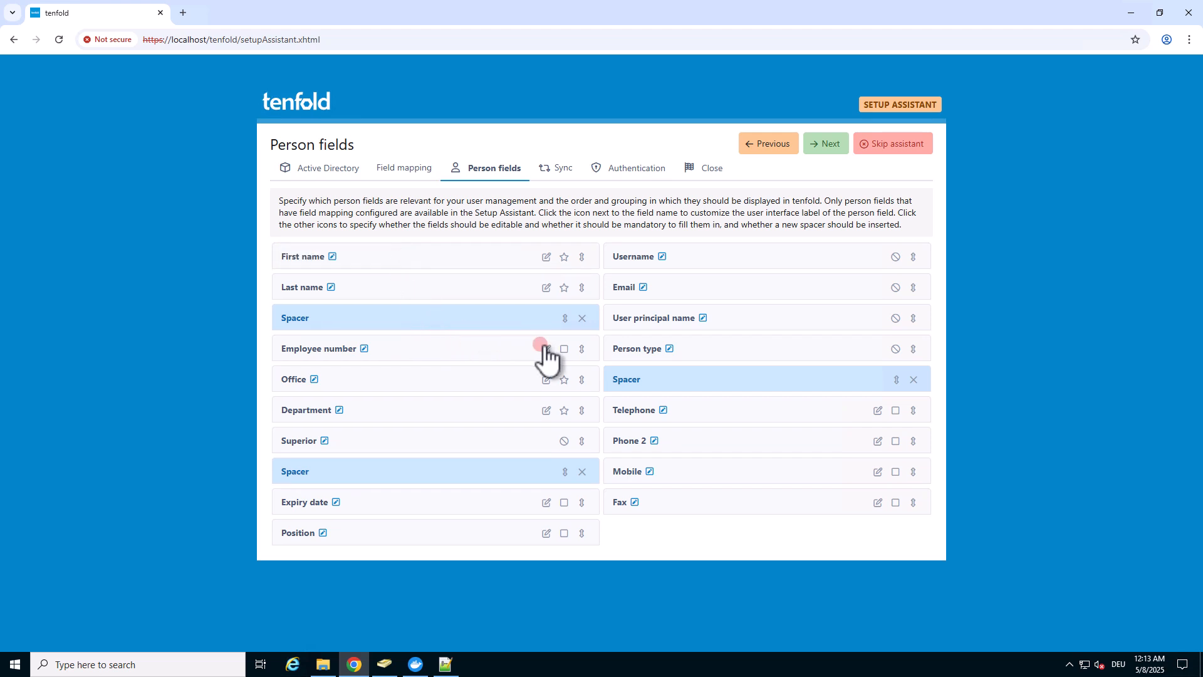
left_click(581, 349)
left_click(583, 349)
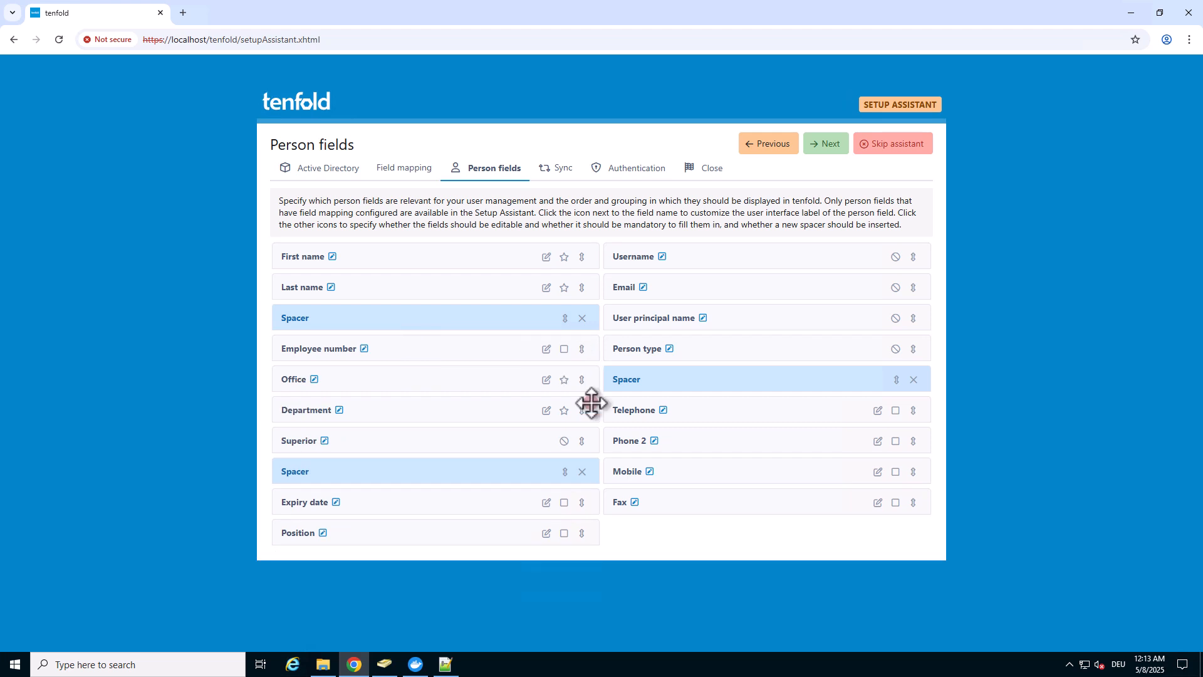
Make the Superior person field modifiable and mandatory.
left_click(565, 442)
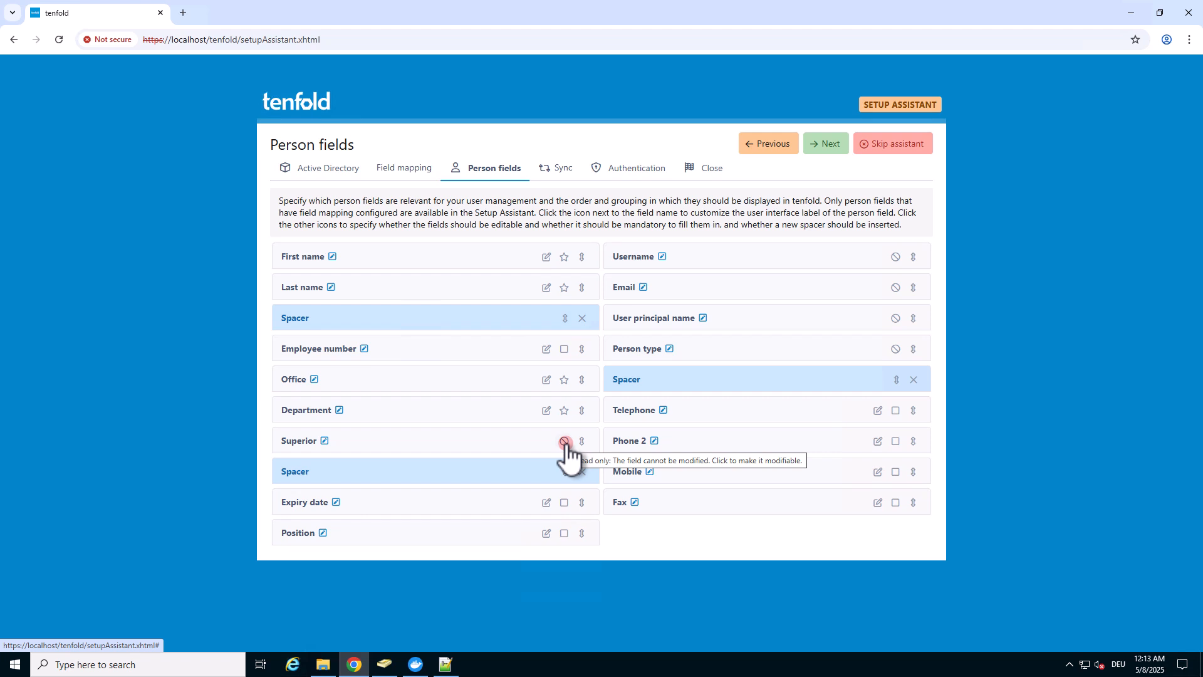
left_click(565, 442)
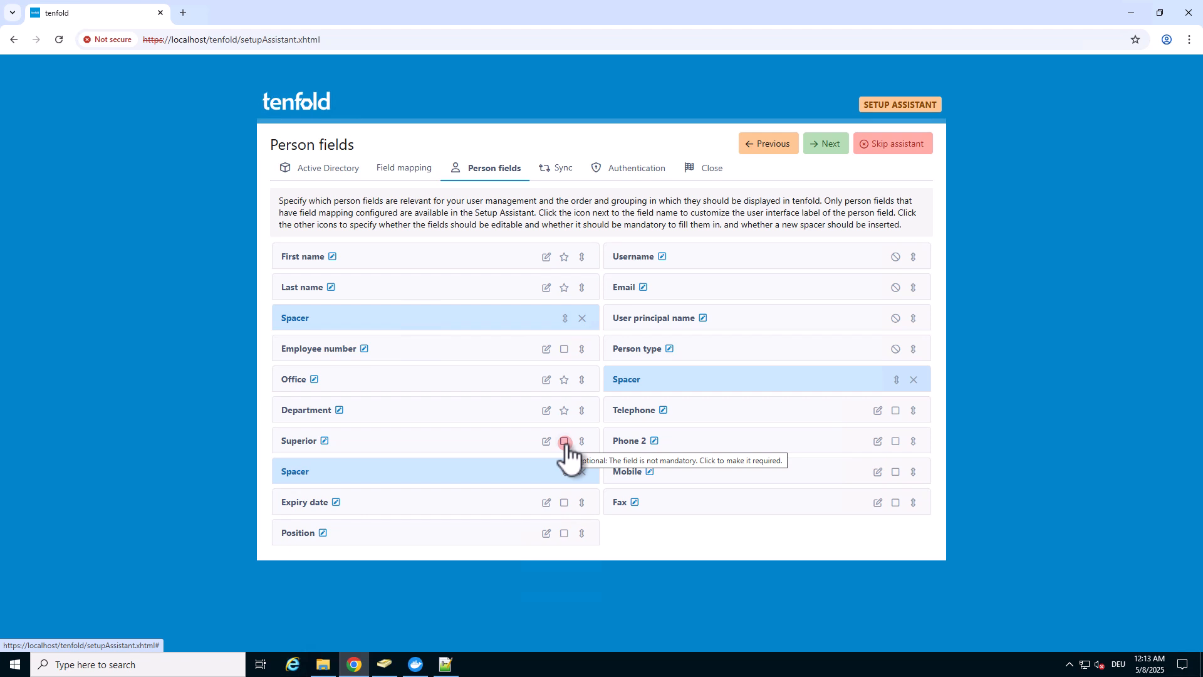
left_click(565, 441)
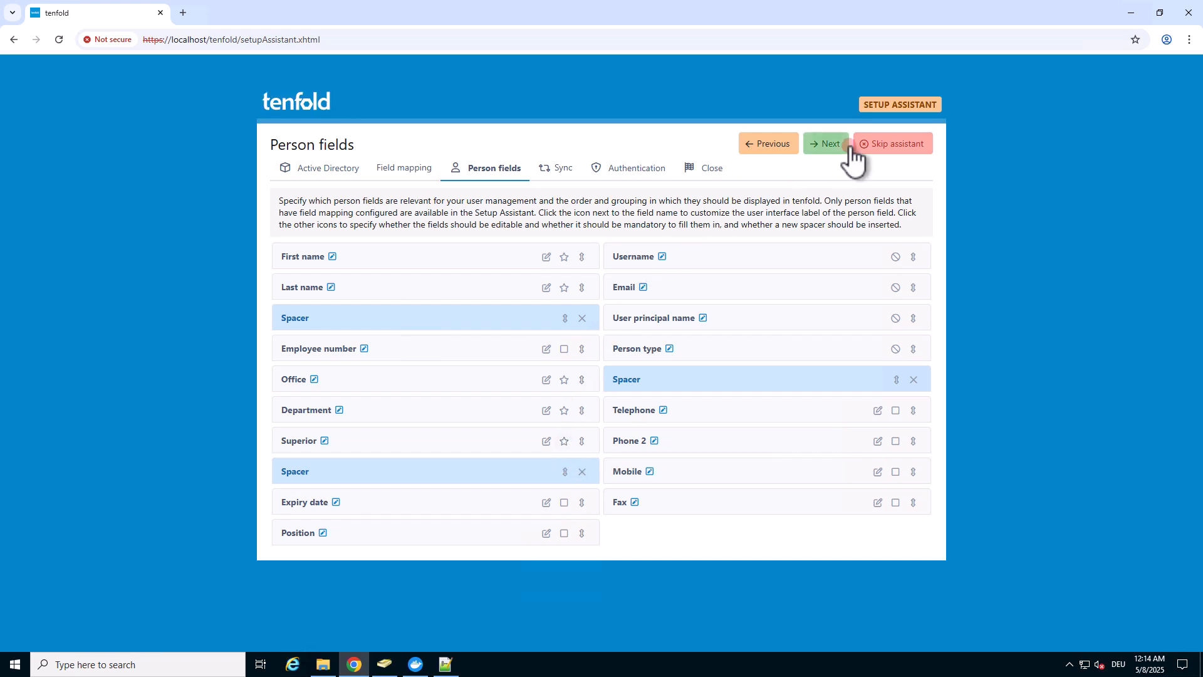
Continue to the synchronization and start syncing user accounts and groups from Active Directory.
left_click(827, 151)
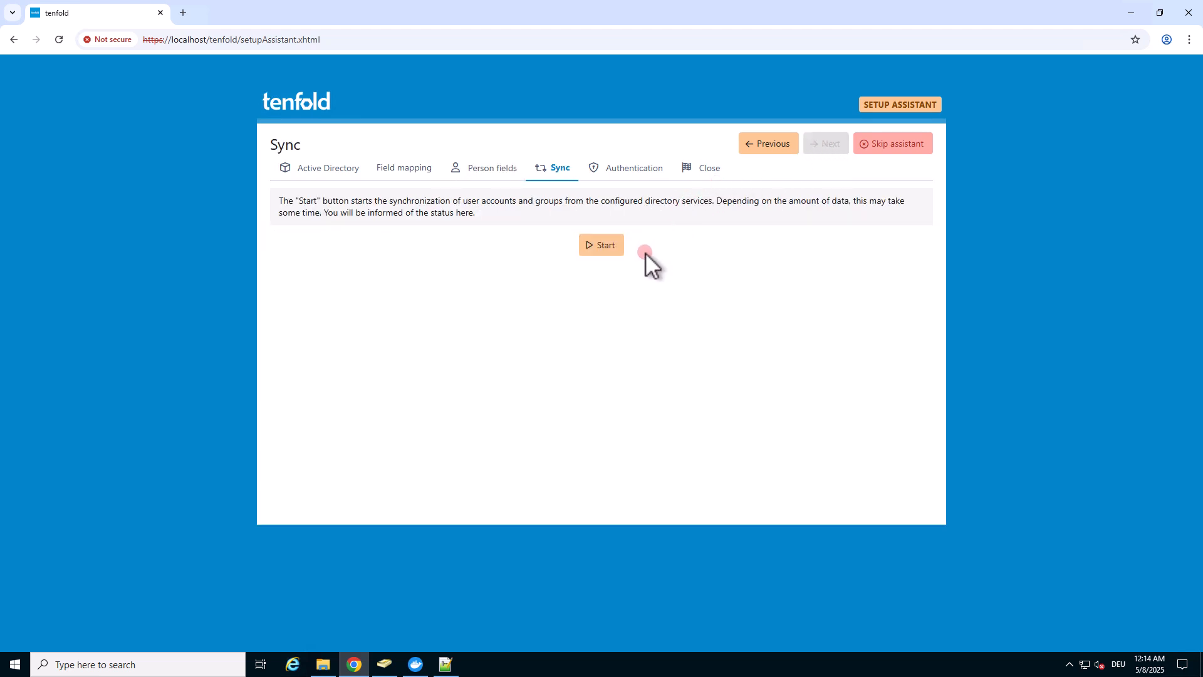
left_click(601, 249)
left_click(746, 381)
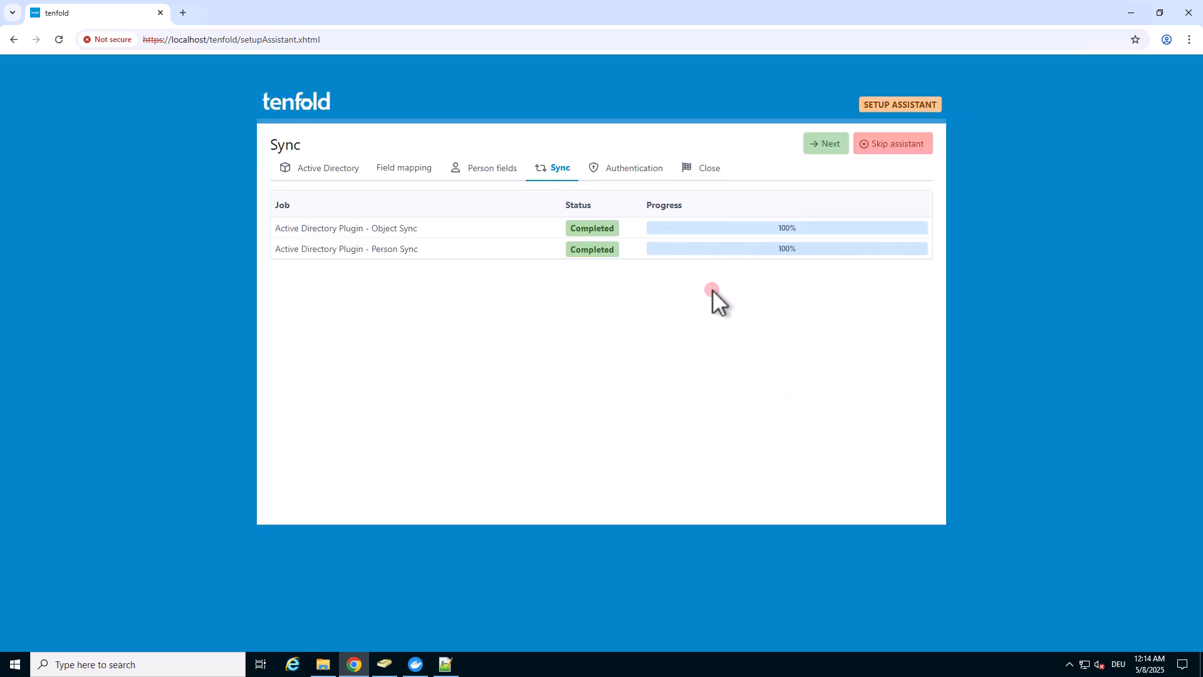
Continue to authentication, keep the Form mode, and assign the demo user to the Administrators role as a person.
left_click(840, 144)
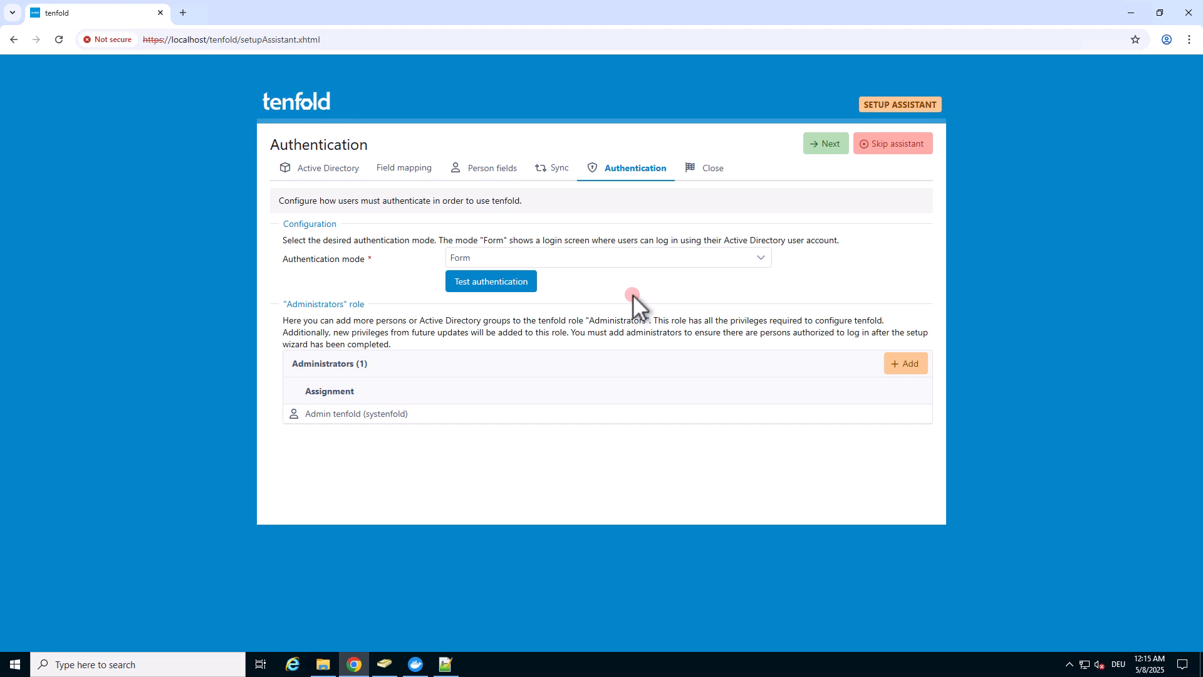
left_click(583, 257)
left_click(905, 362)
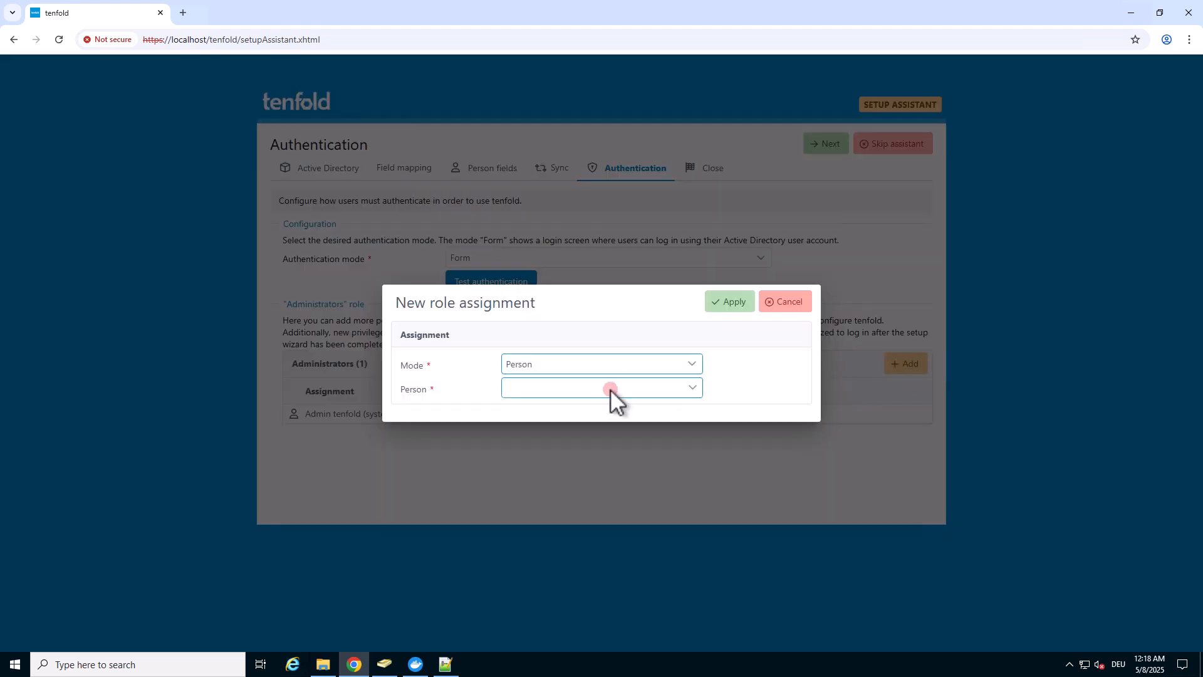
left_click(611, 389)
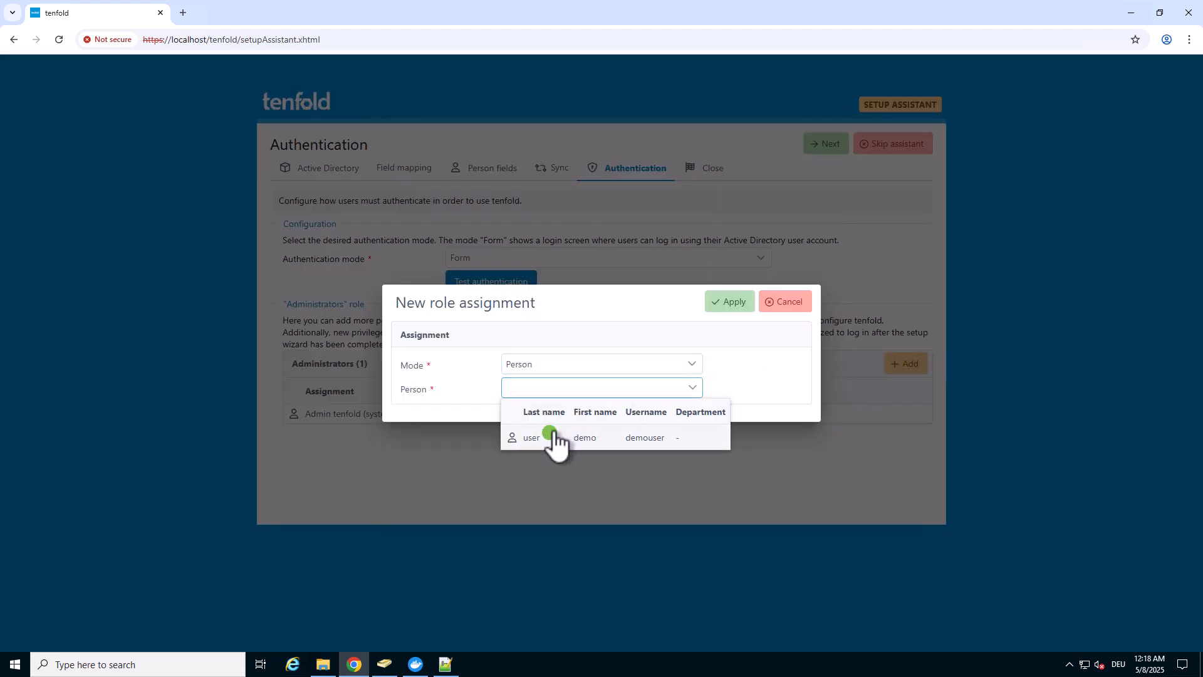
left_click(554, 439)
left_click(729, 302)
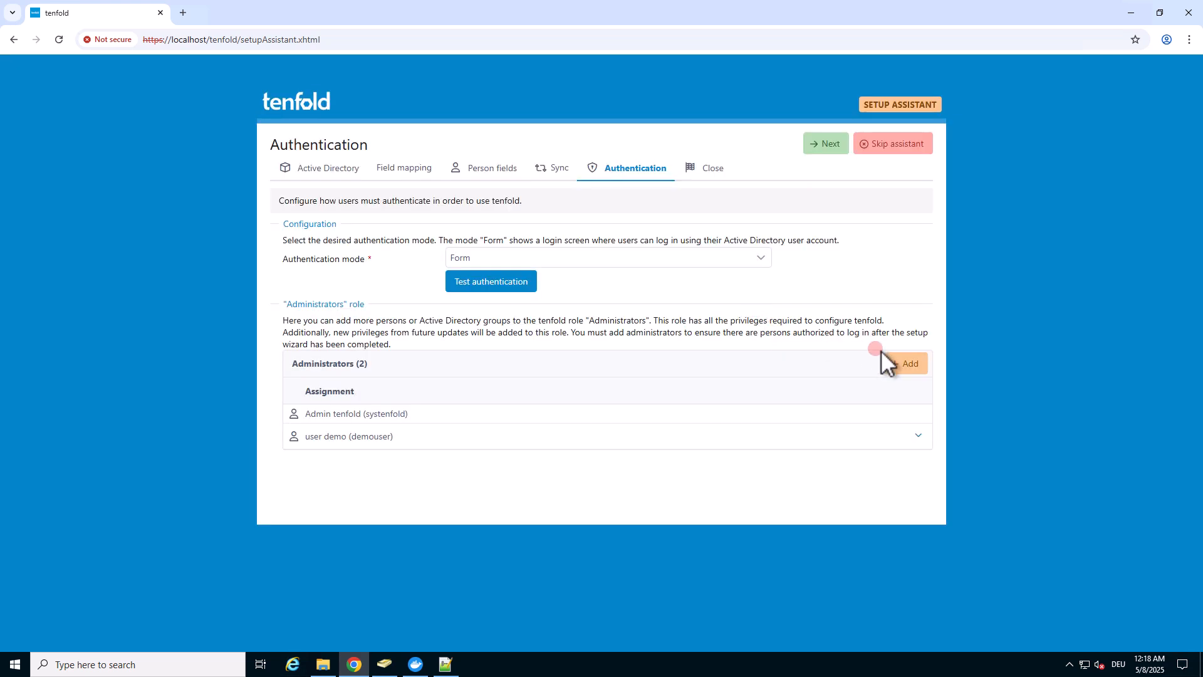
Assign the Active Directory group Org.IT to the Administrators role.
left_click(898, 365)
left_click(601, 364)
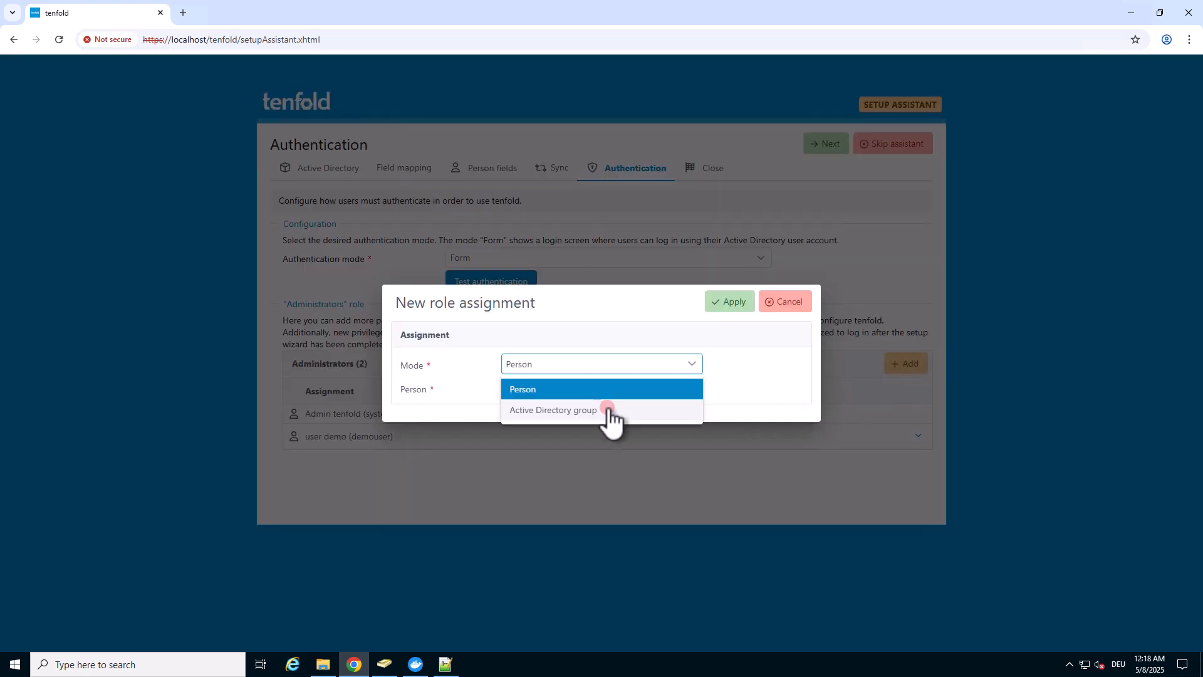
left_click(607, 410)
left_click(627, 392)
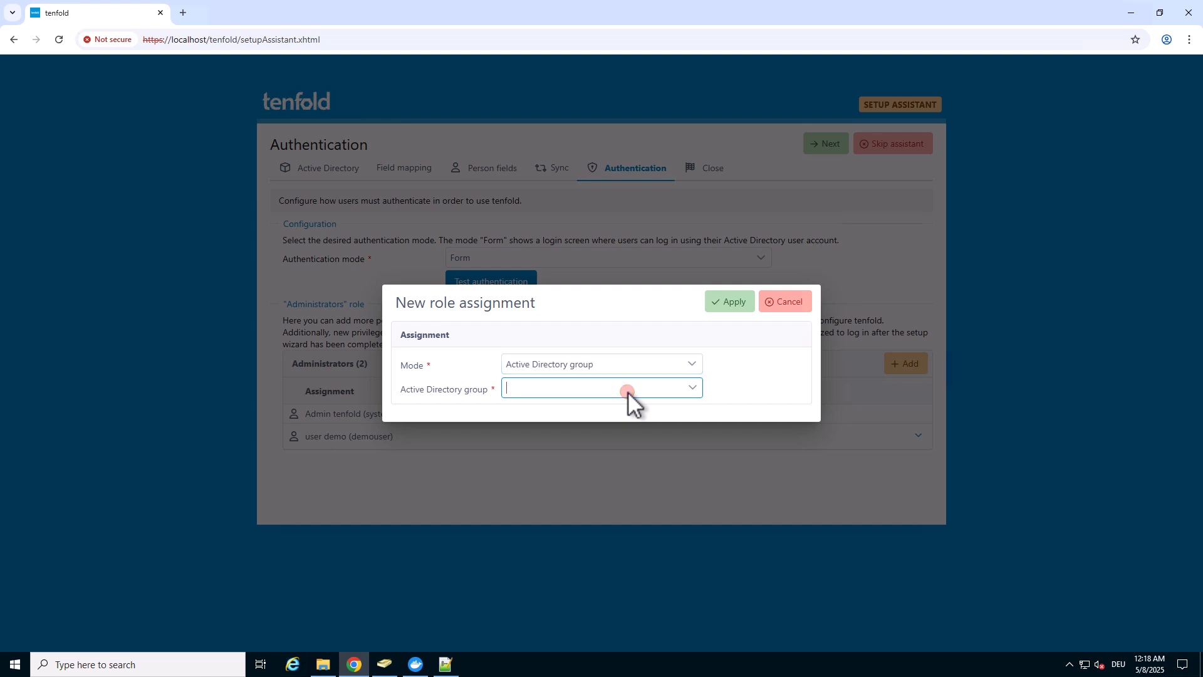
type("org.it")
left_click(606, 435)
left_click(728, 304)
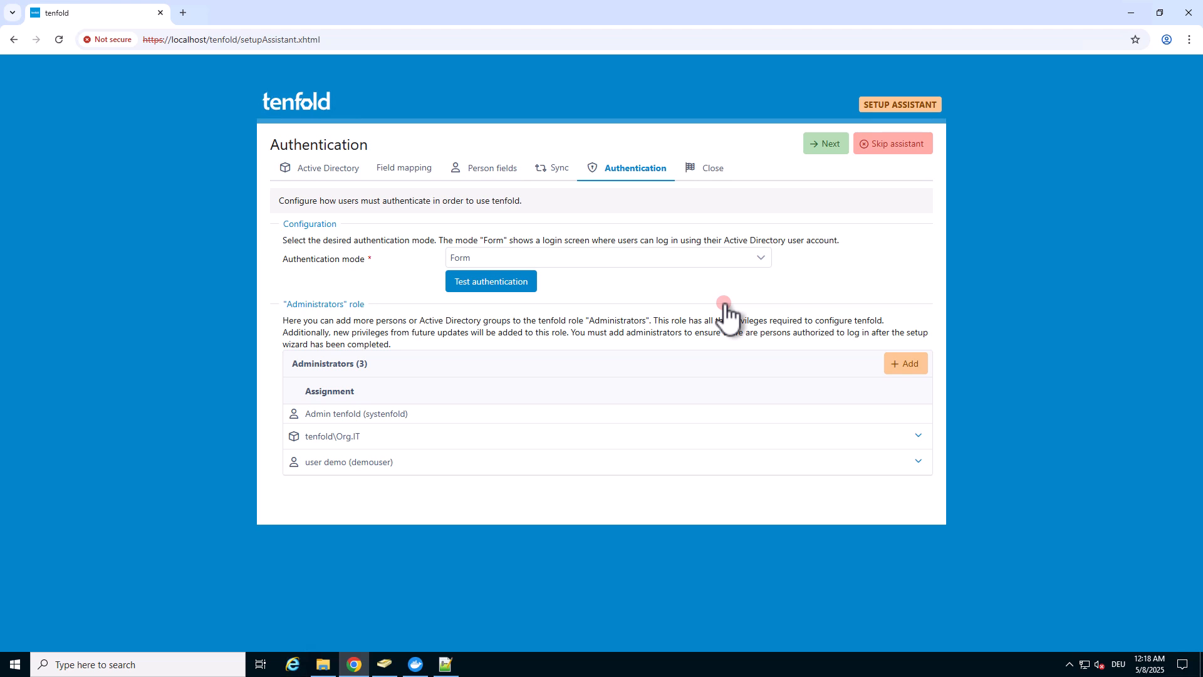
Run the required authentication test as the demo user with the account password, and close the test dialog.
left_click(831, 143)
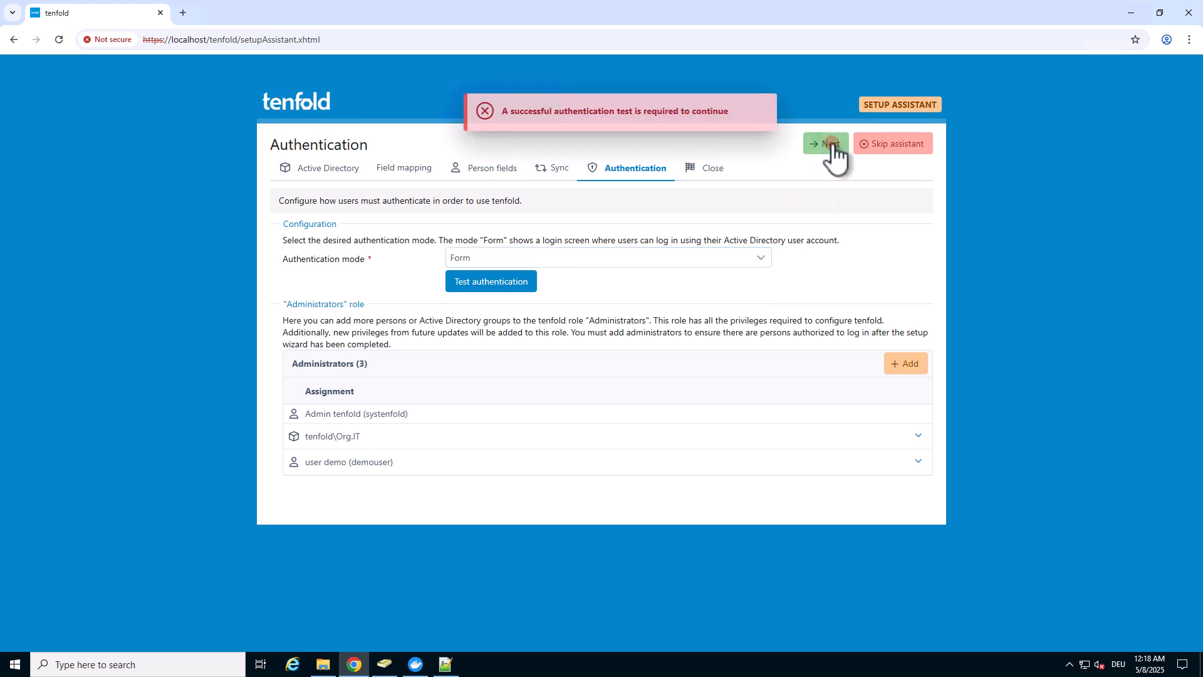
left_click(501, 282)
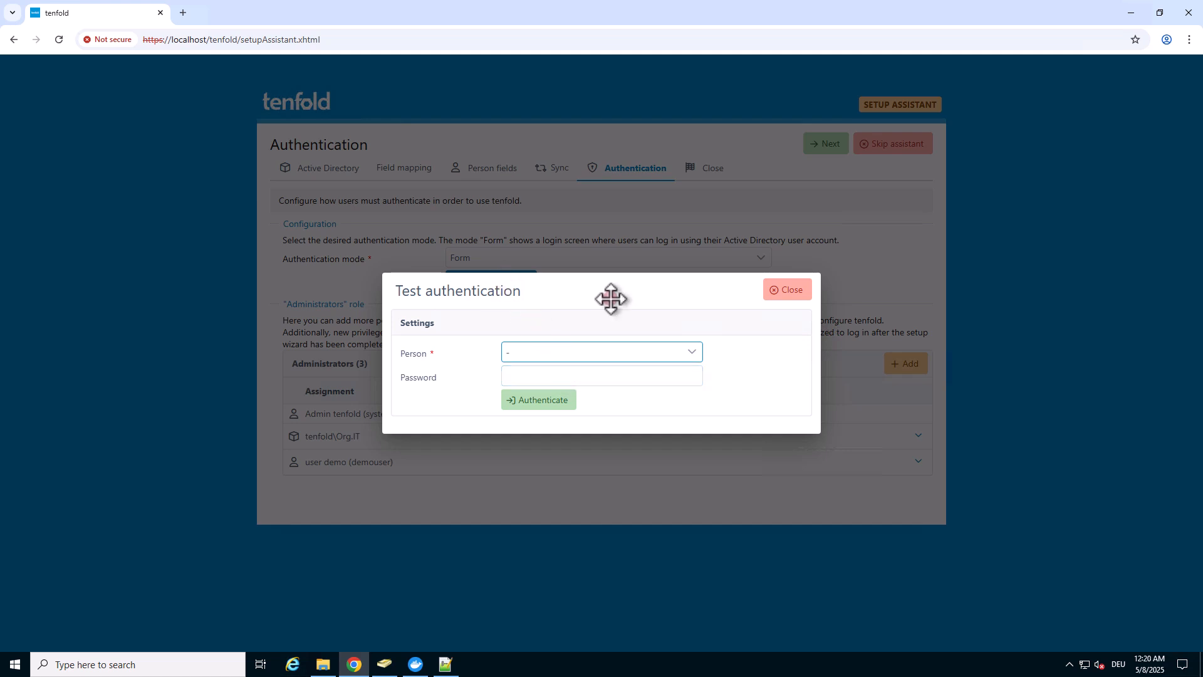
left_click(579, 357)
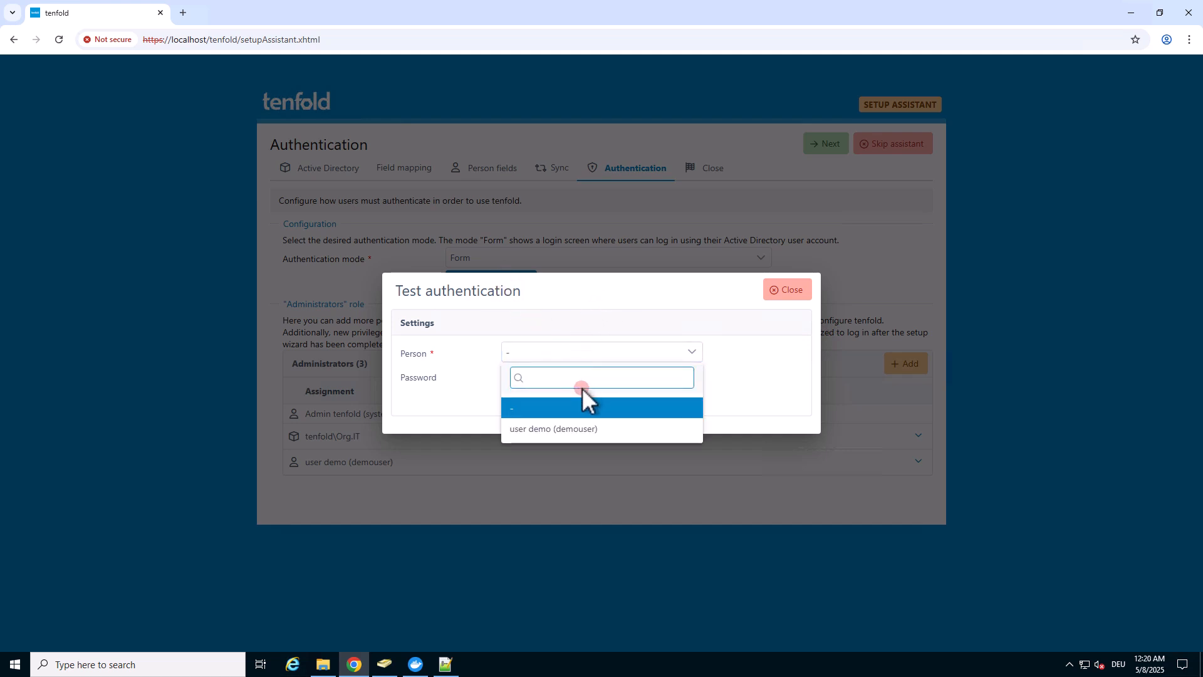
left_click(577, 429)
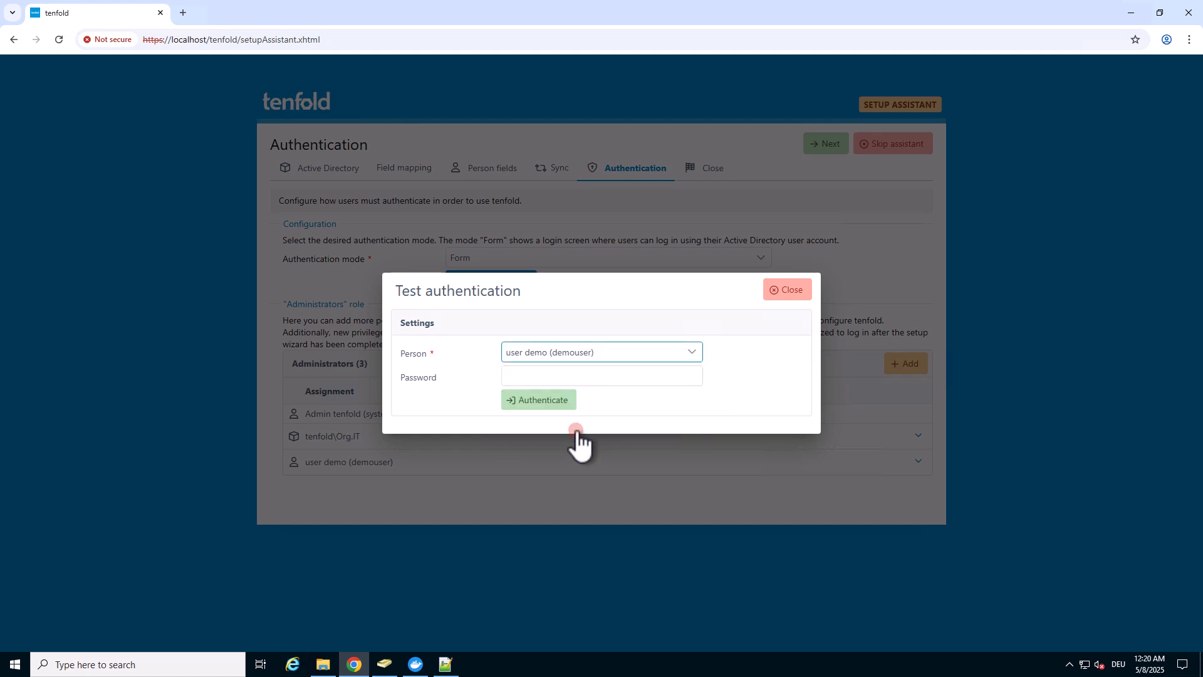
left_click(597, 375)
key("ctrl+v")
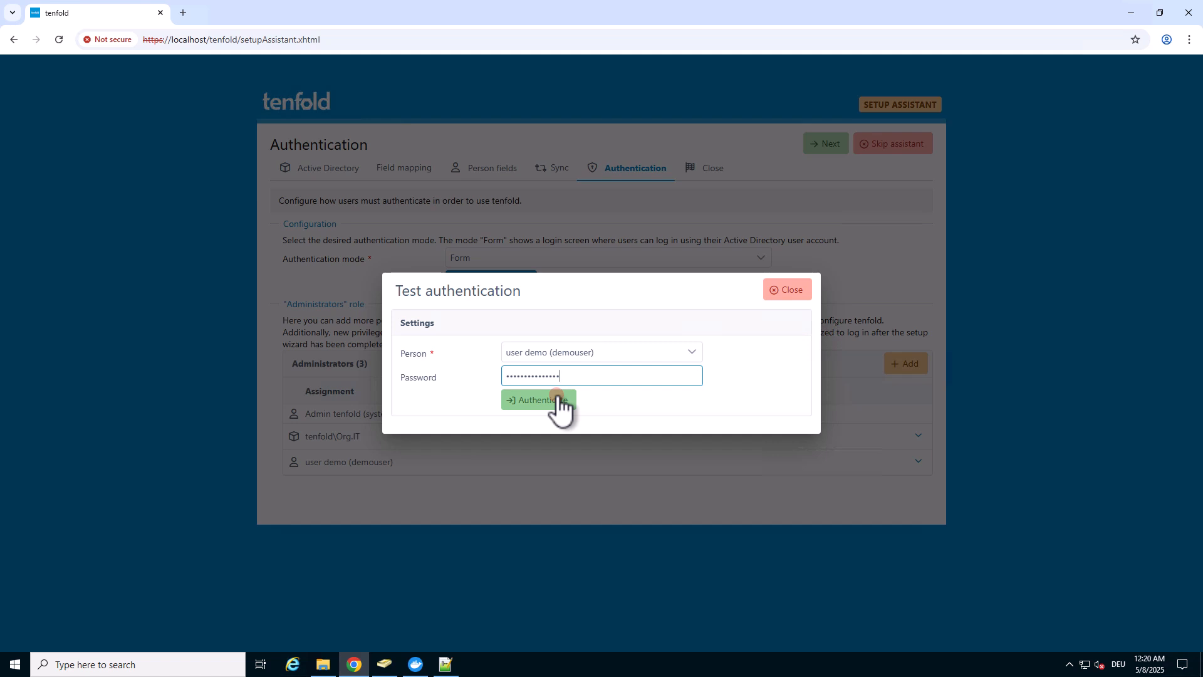
left_click(558, 396)
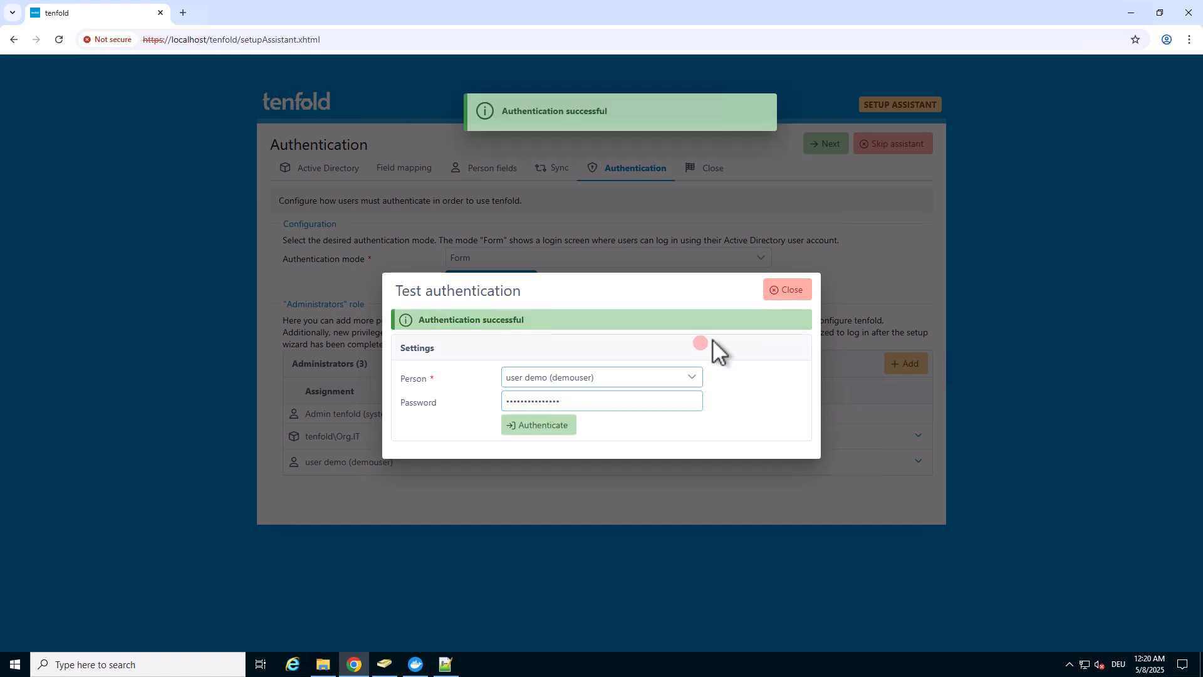
left_click(771, 294)
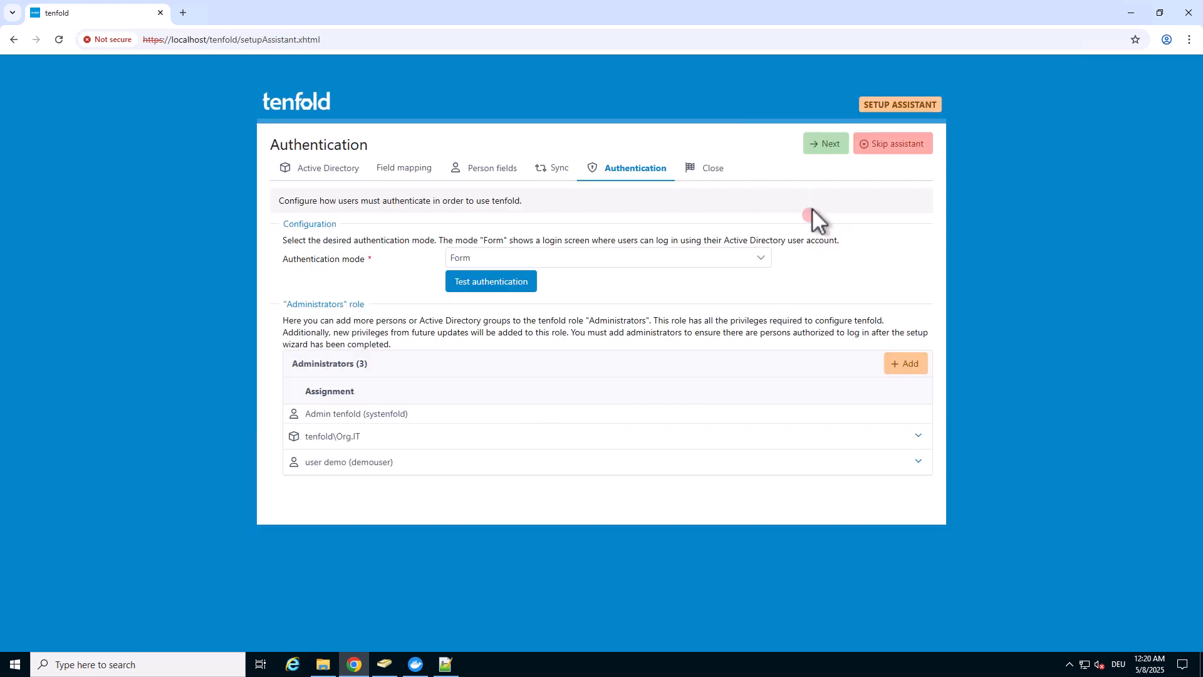
Continue to the closing page of the Setup Assistant and restart tenfold.
left_click(832, 147)
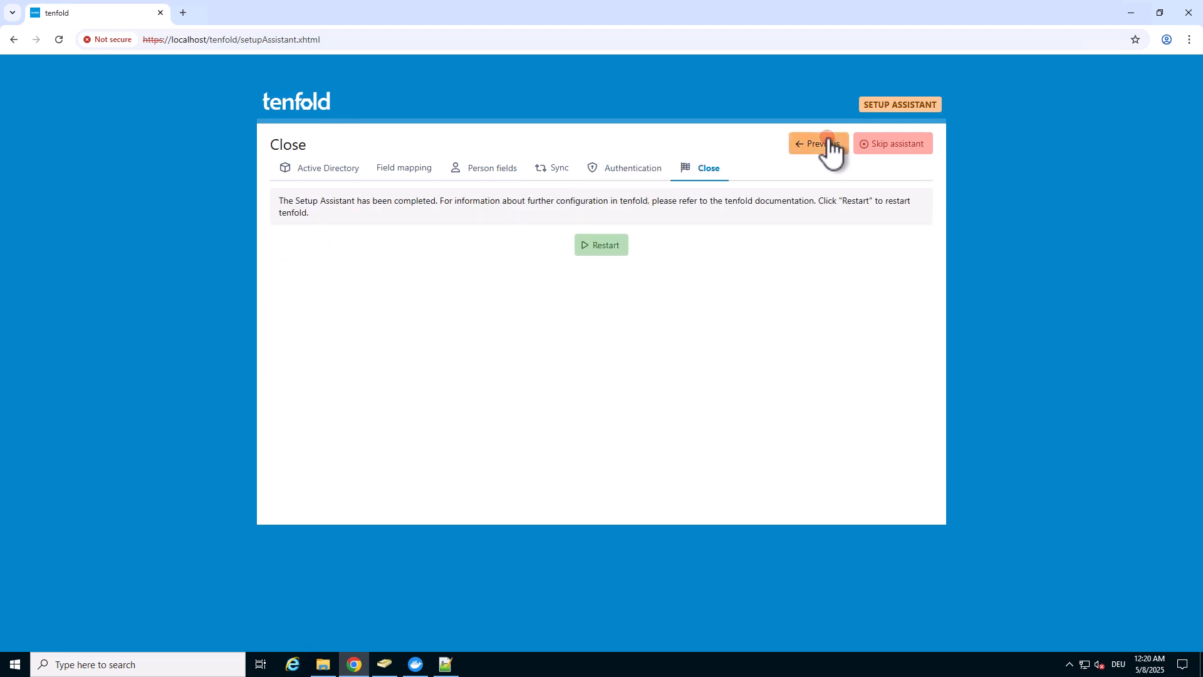
left_click(601, 246)
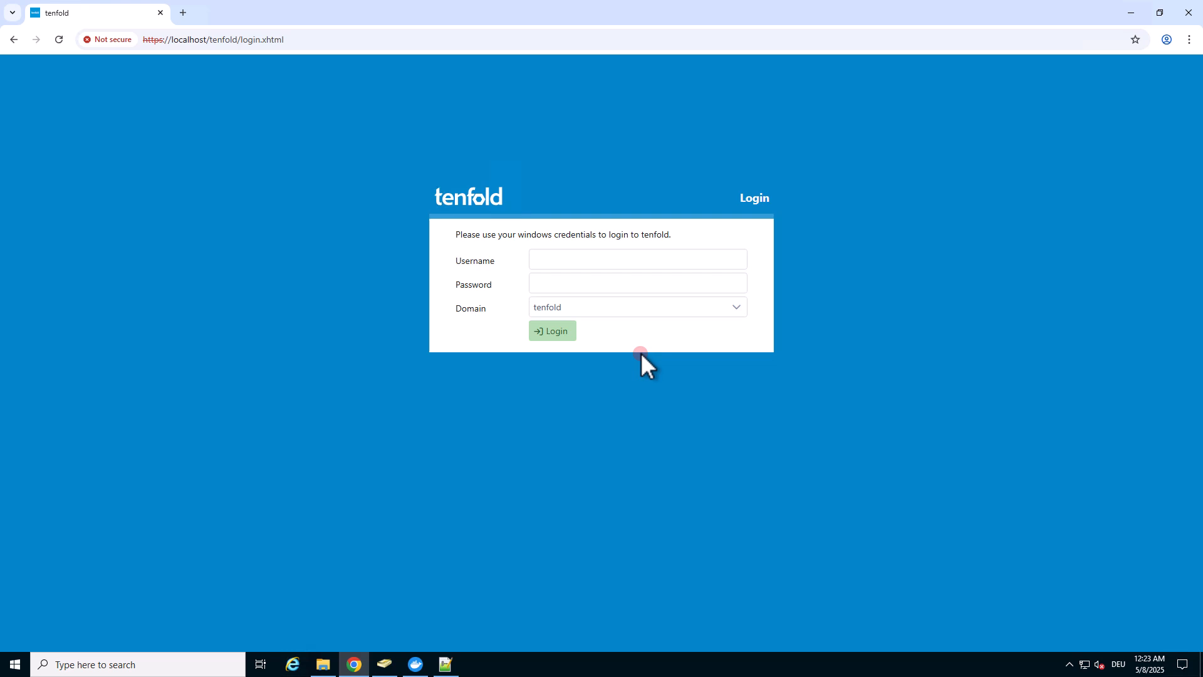
Log in to tenfold as demouser in the tenfold domain, entering the account password.
left_click(647, 285)
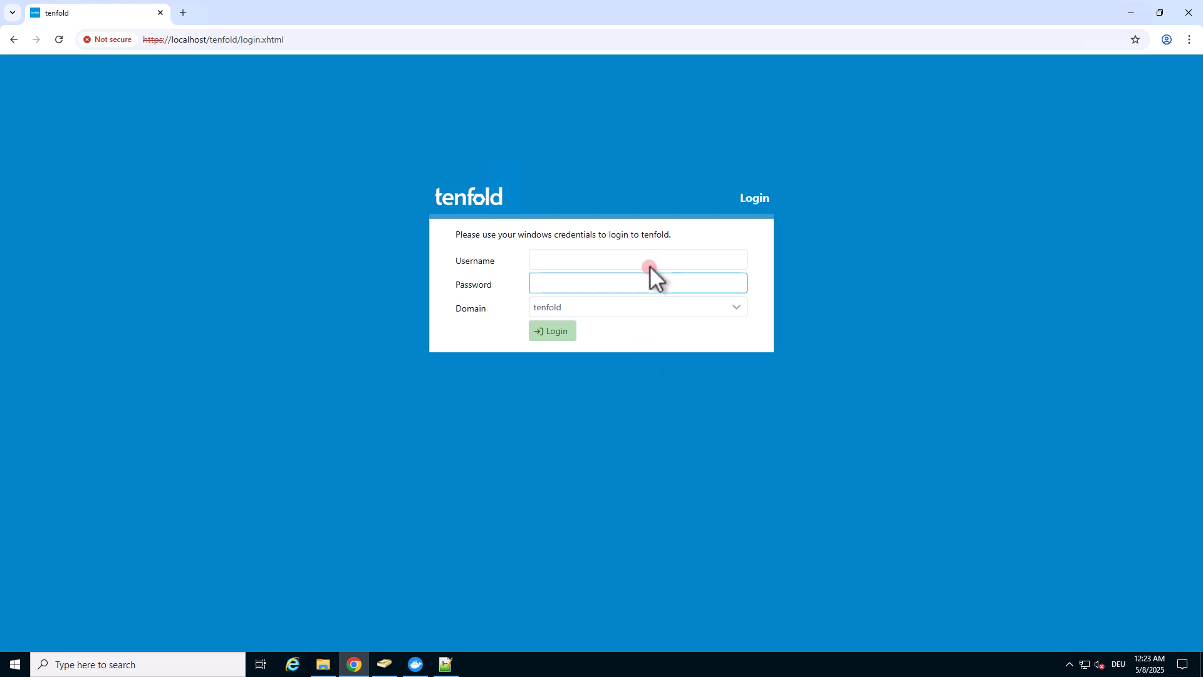
left_click(648, 262)
left_click(616, 290)
left_click(621, 289)
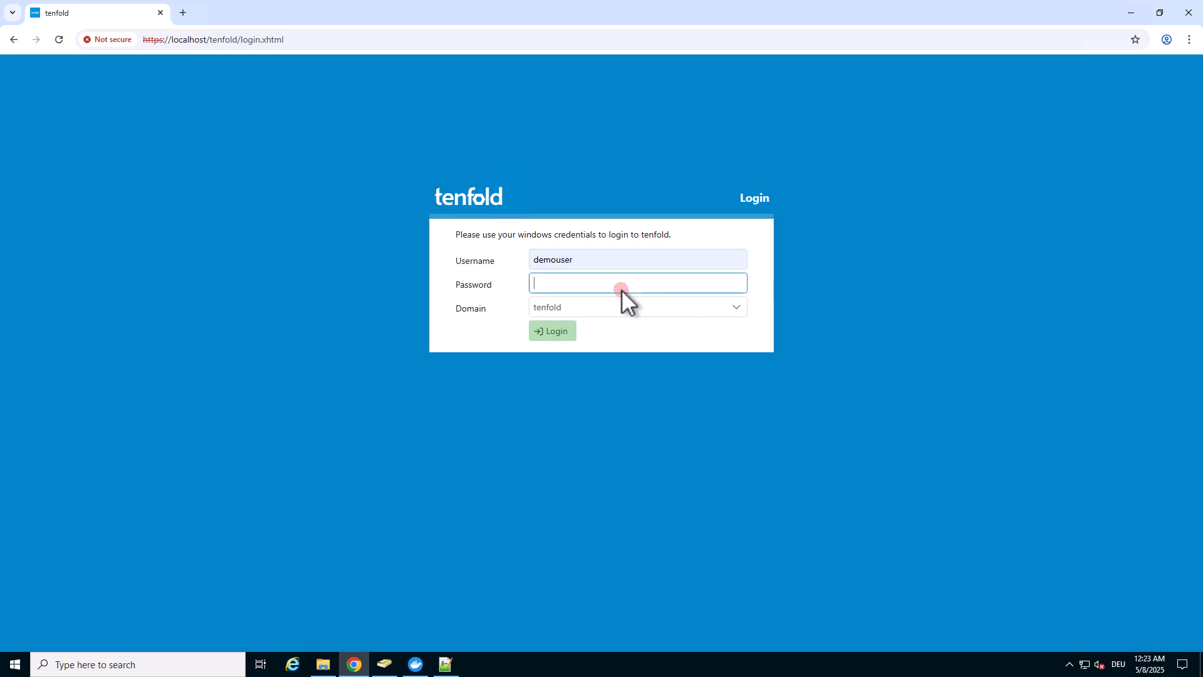
key("ctrl+v")
left_click(564, 330)
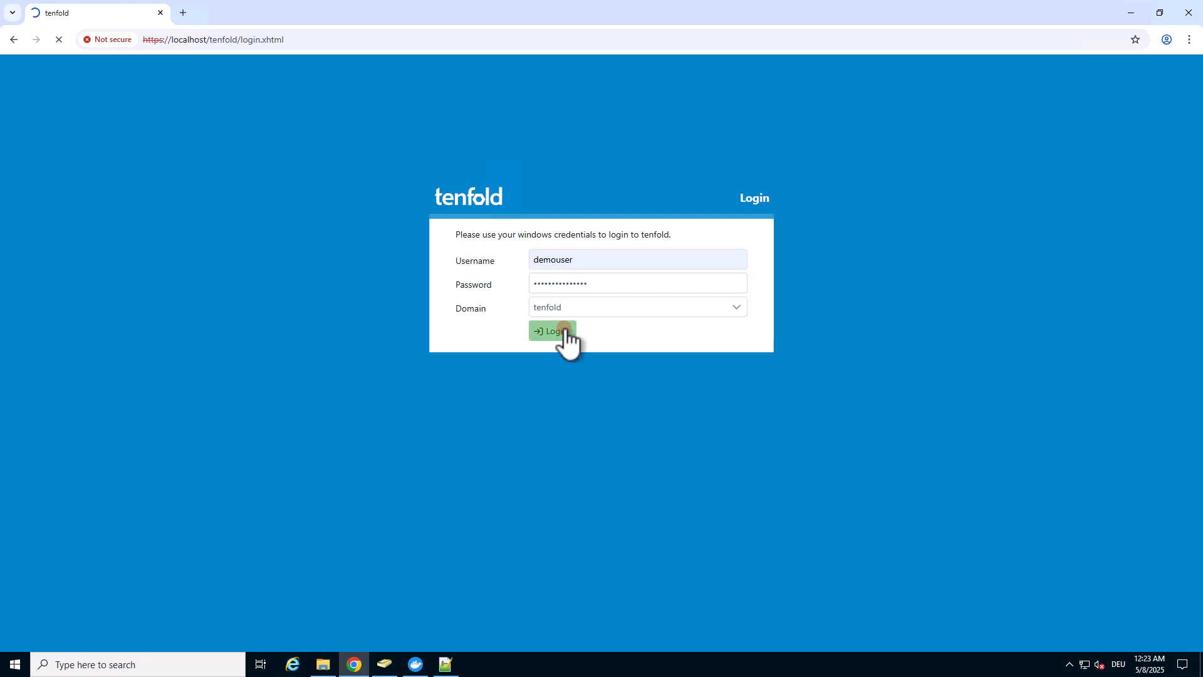